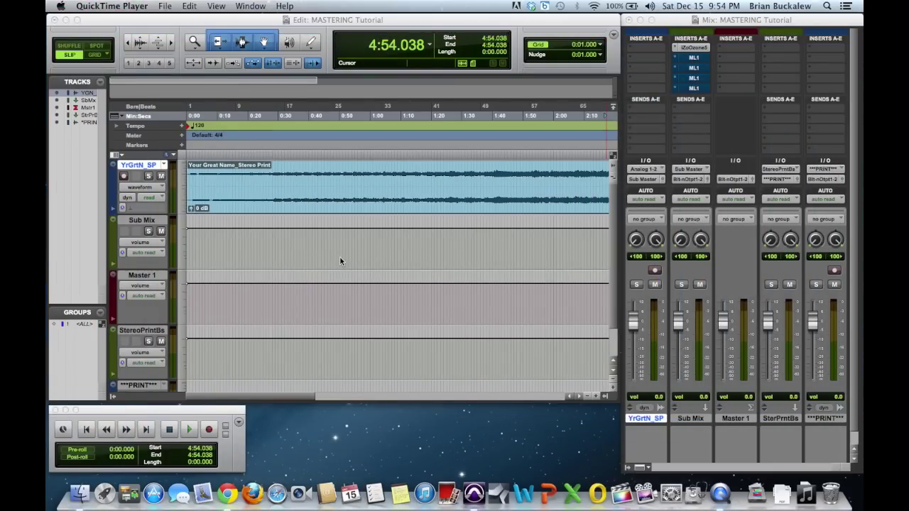
Switch from QuickTime Player to the Pro Tools MASTERING Tutorial session.
left_click(566, 19)
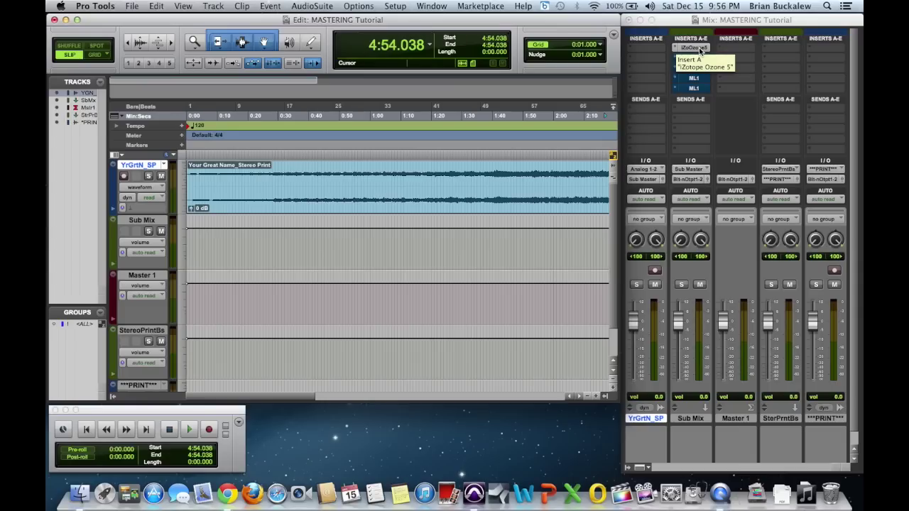
From the Mix window, open the iZotope Ozone 5 insert on the Sub Mix channel.
left_click(699, 47)
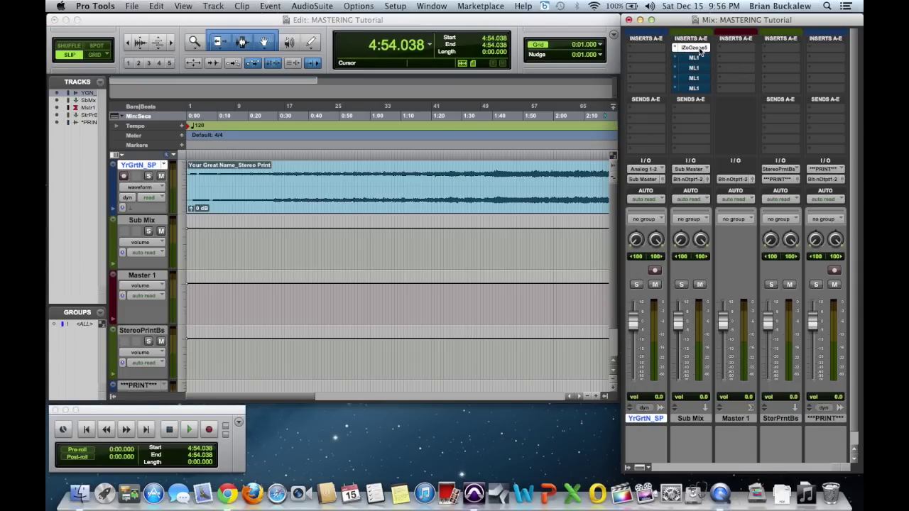
left_click(699, 48)
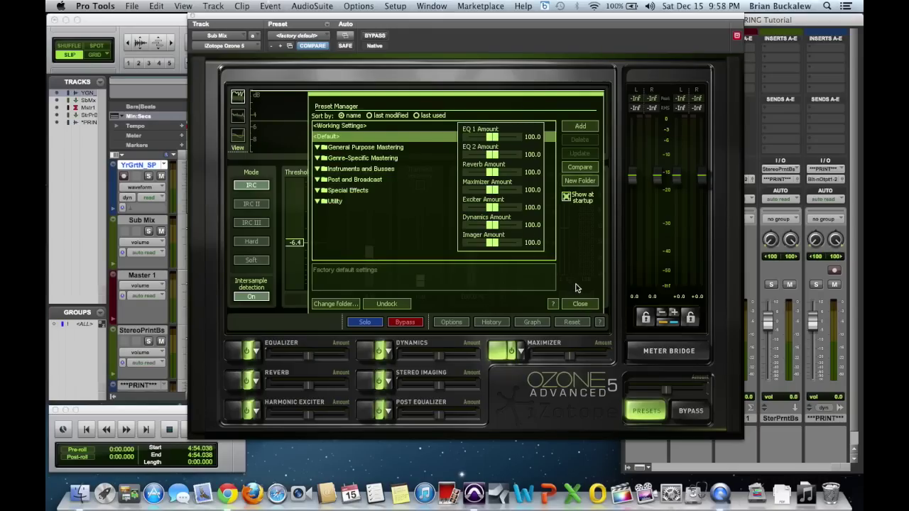
Close the Preset Manager and power off Maximizer, Post EQ, Imaging, Dynamics, Exciter, Reverb and Equalizer.
left_click(579, 303)
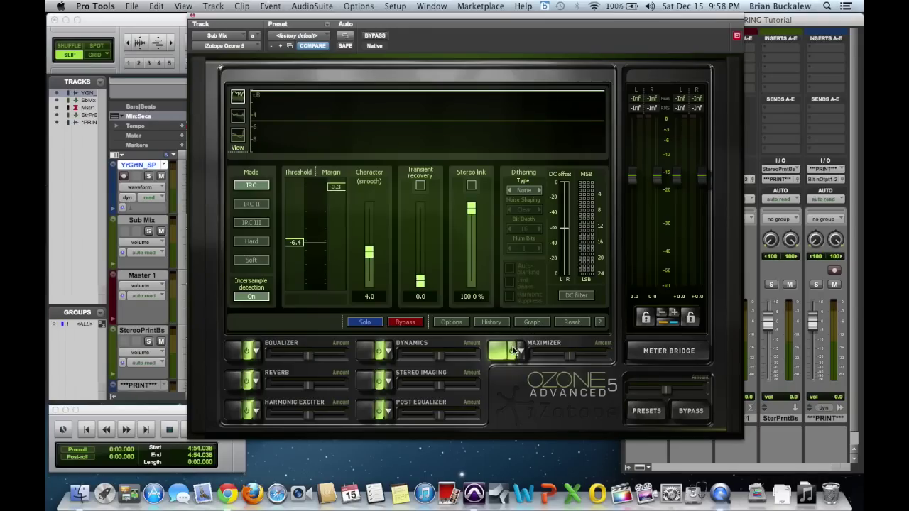
left_click(511, 348)
left_click(378, 410)
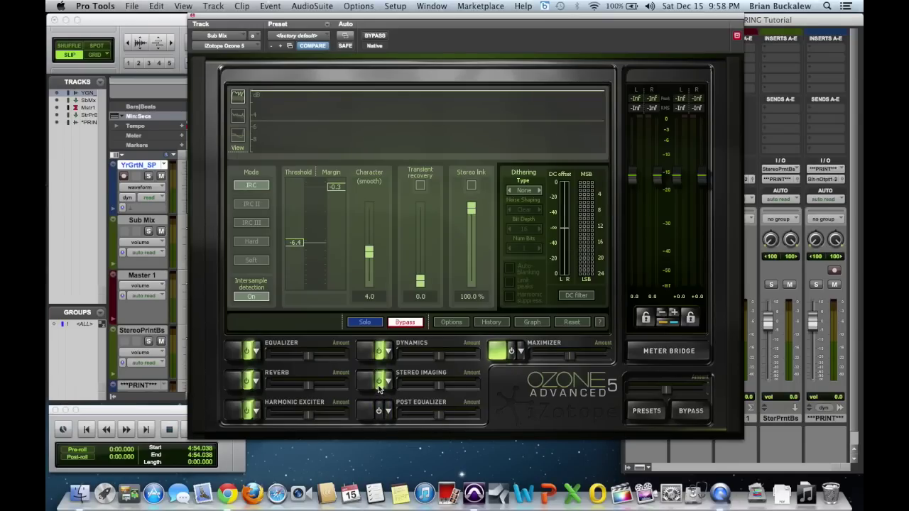
left_click(379, 380)
left_click(379, 351)
left_click(247, 410)
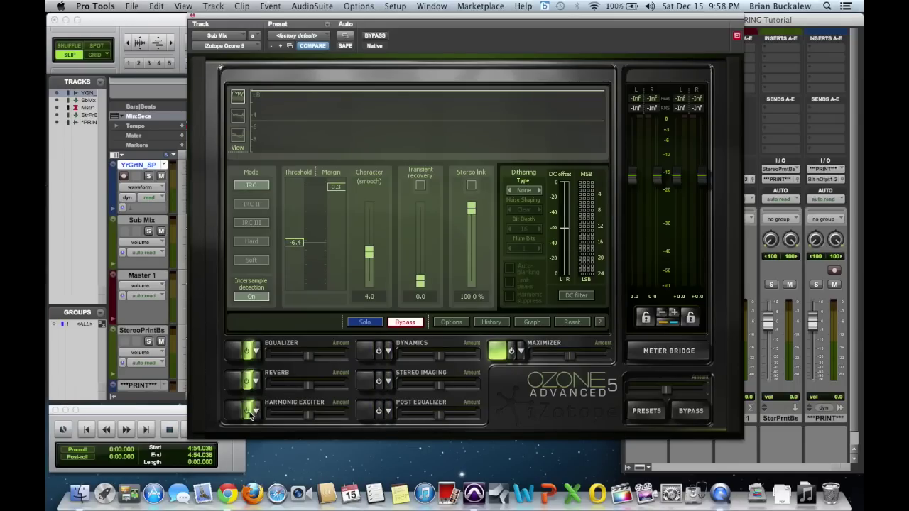
left_click(249, 381)
left_click(246, 351)
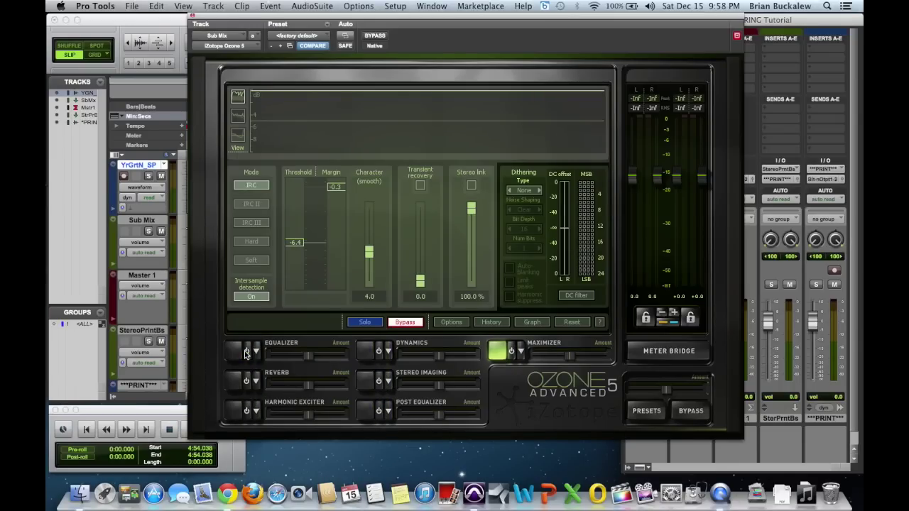
Show the Post Equalizer and reorder the Filter Graph, leaving EQ 2 last after the PhaseMeter.
left_click(367, 416)
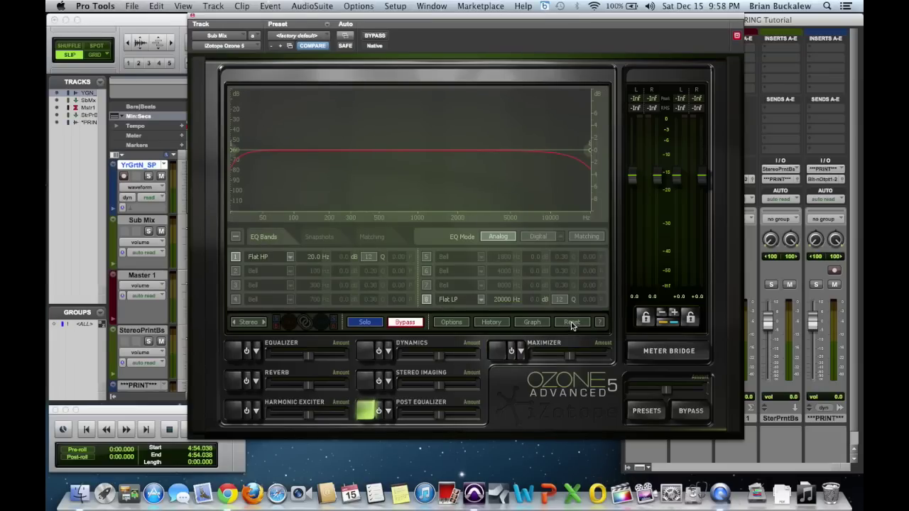
left_click(538, 324)
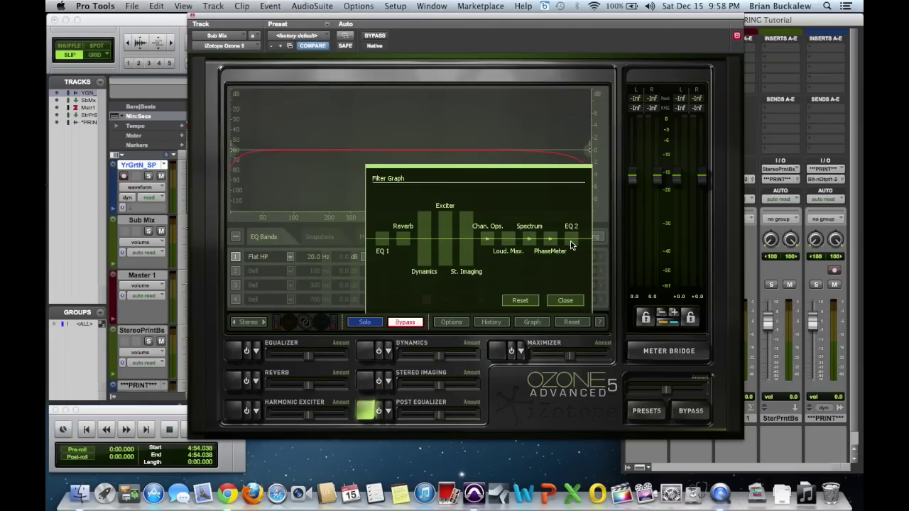
left_click_drag(572, 244, 482, 243)
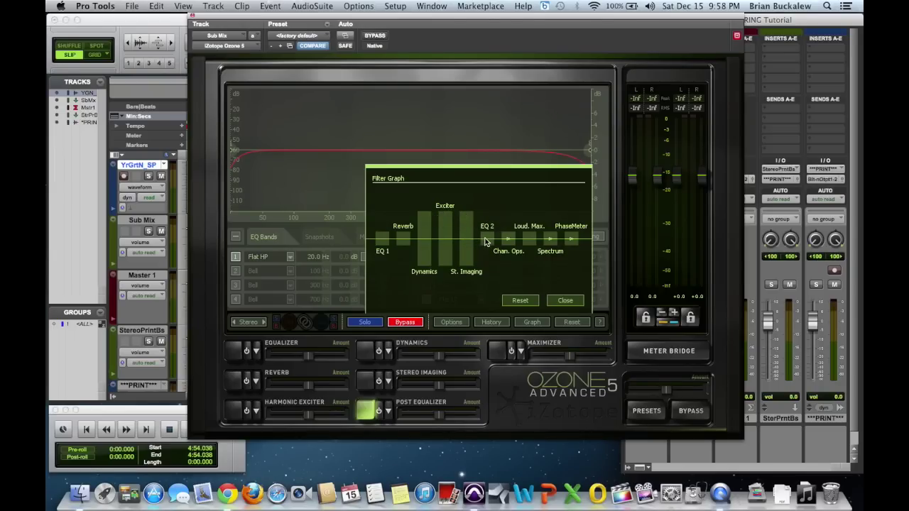
left_click_drag(482, 243, 579, 239)
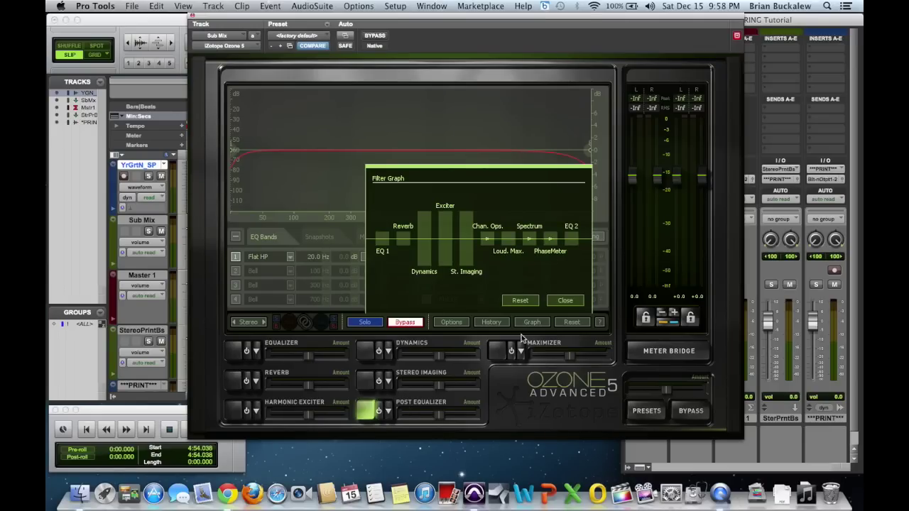
left_click(565, 300)
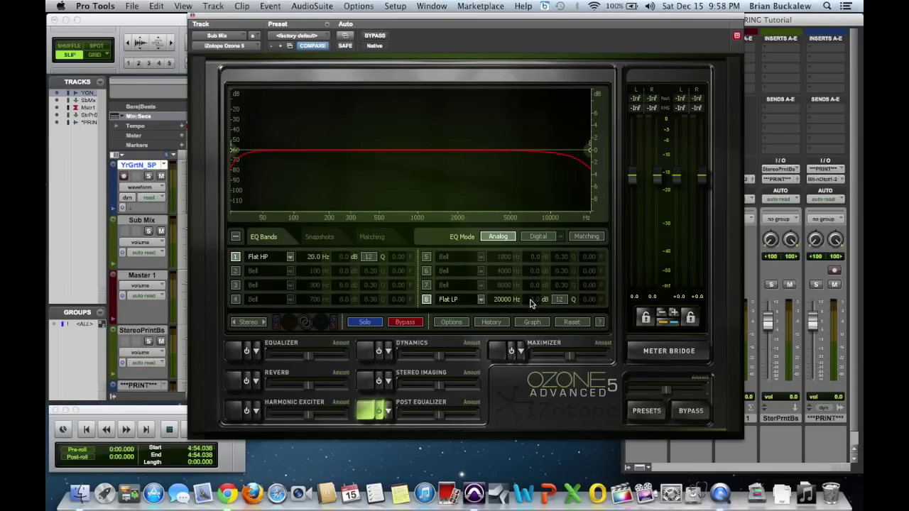
Set Post EQ band 8 to flat lowpass and band 1 to flat highpass, then enable the Equalizer.
left_click(481, 299)
mouse_move(468, 347)
left_click(496, 339)
left_click(290, 257)
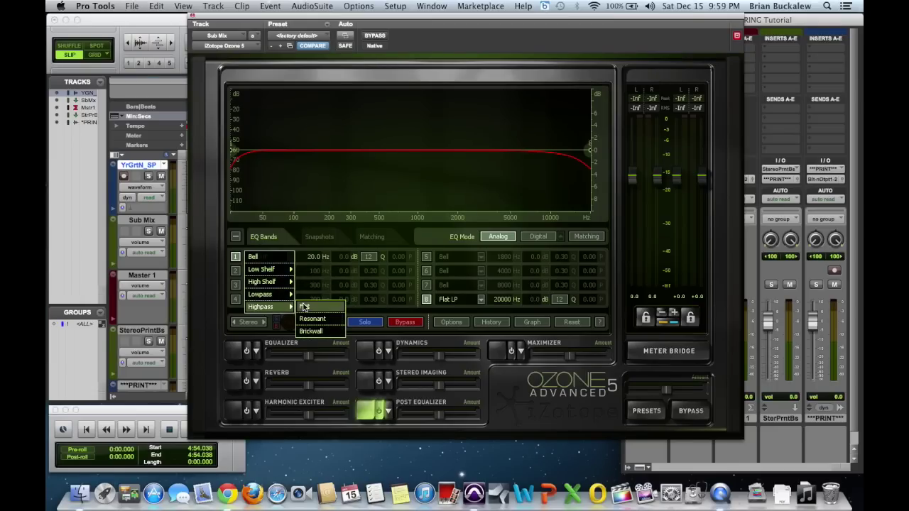
left_click(304, 306)
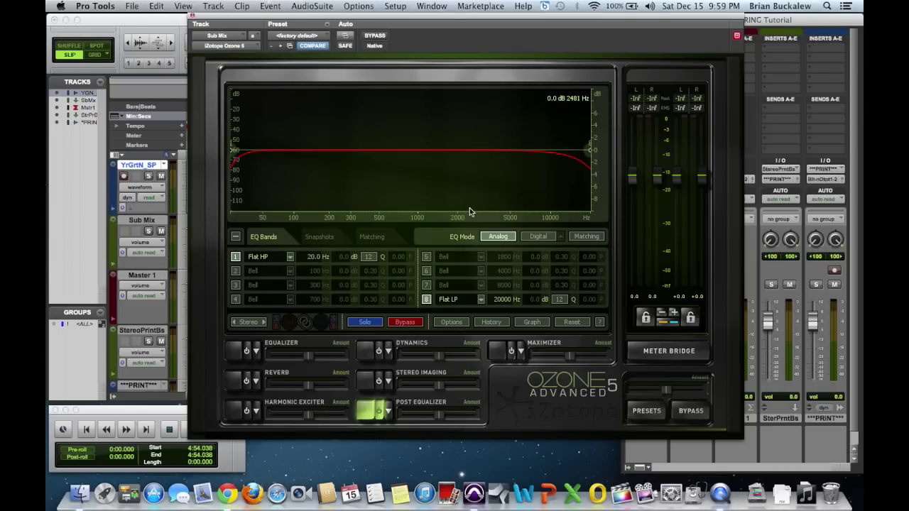
left_click(238, 354)
left_click(246, 352)
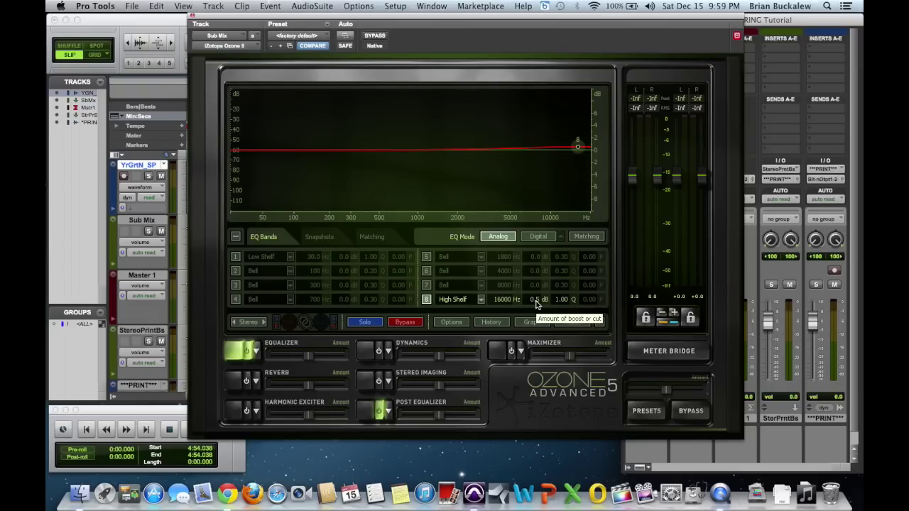
Play the session from the start so it runs through Ozone's Equalizer.
left_click(86, 430)
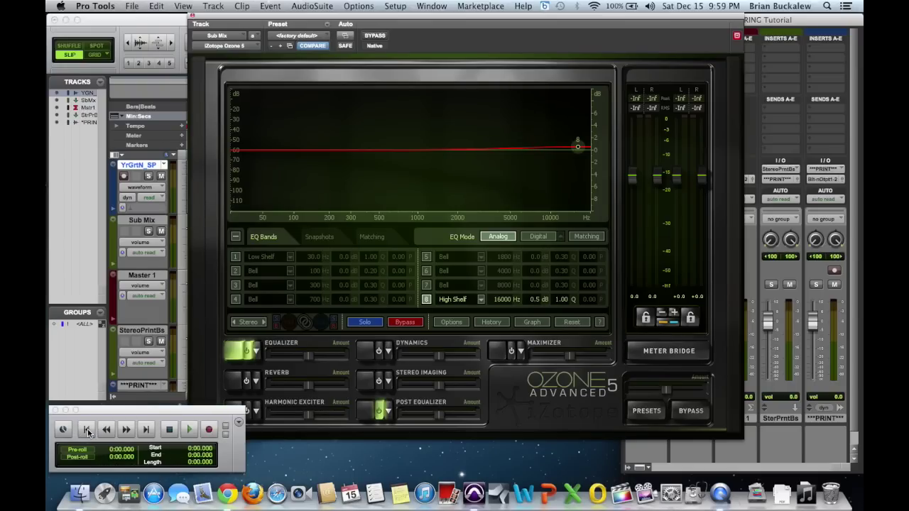
left_click(188, 431)
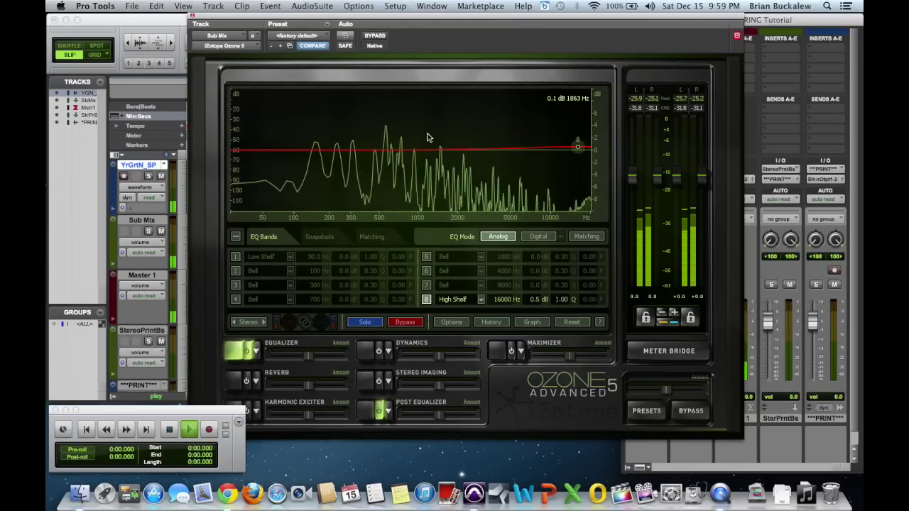
Enable the Reverb with Solo Wet on, then switch on the Harmonic Exciter.
left_click(236, 381)
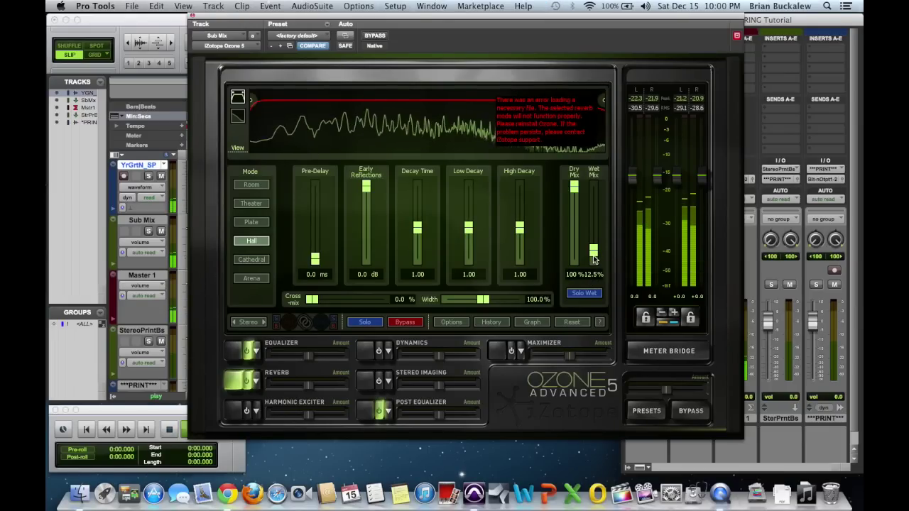
left_click(584, 294)
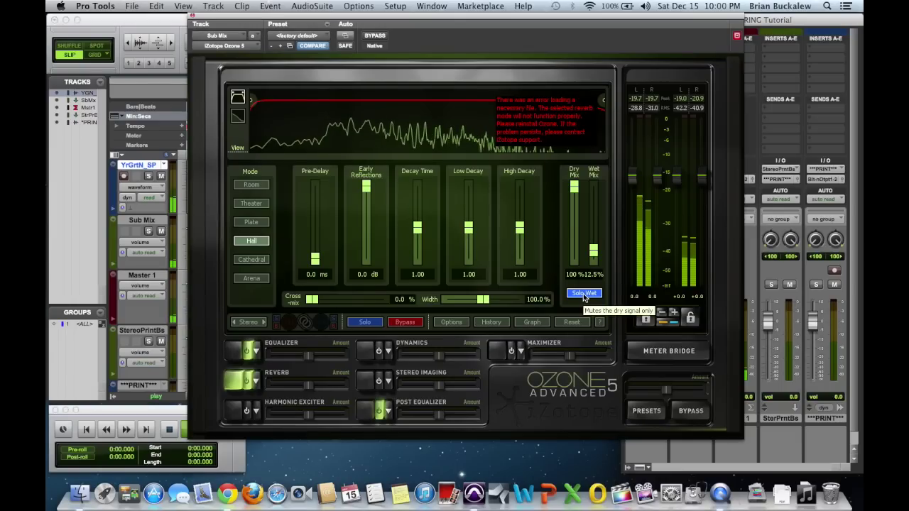
left_click(584, 294)
left_click(584, 294)
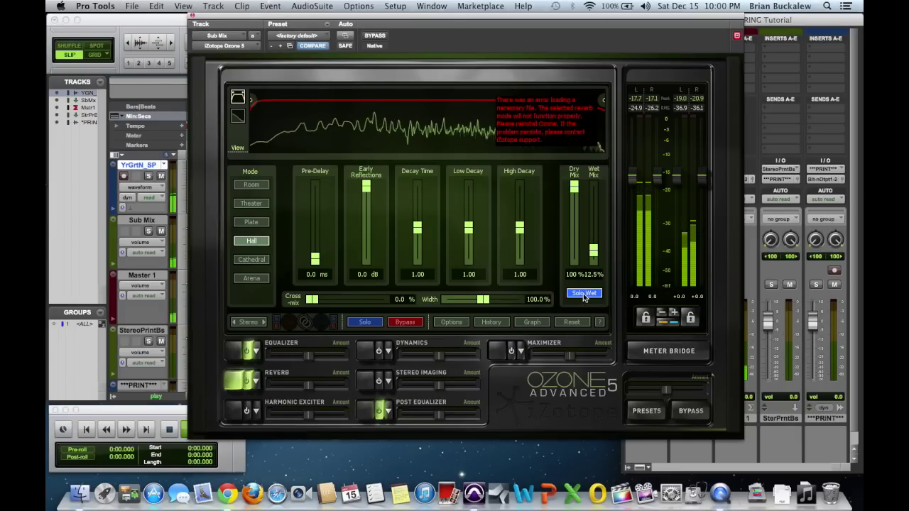
left_click(249, 412)
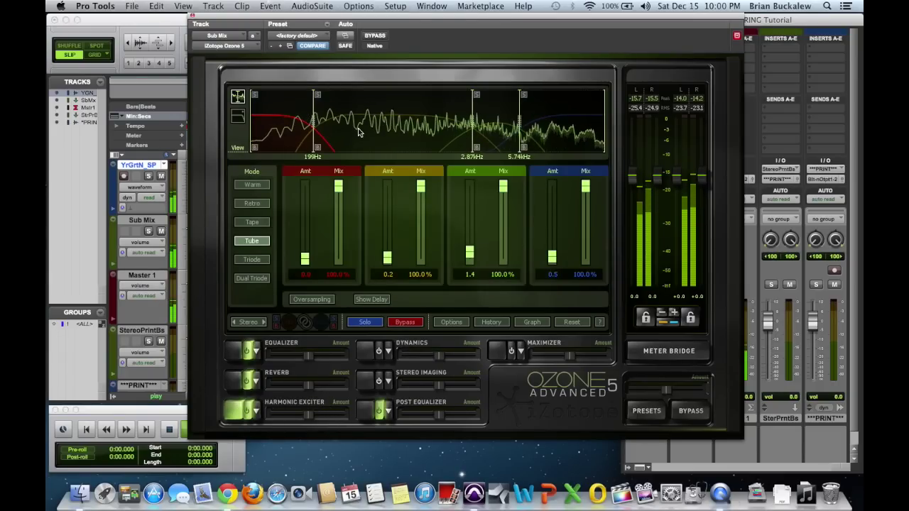
Learn exciter crossovers from the music, then set the upper-mid to 2.35 kHz and low to 187 Hz.
right_click(398, 131)
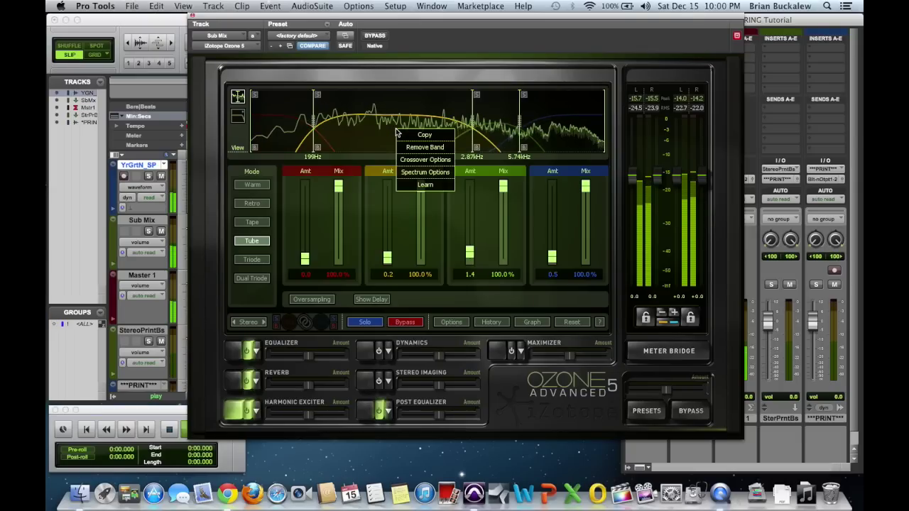
left_click(424, 185)
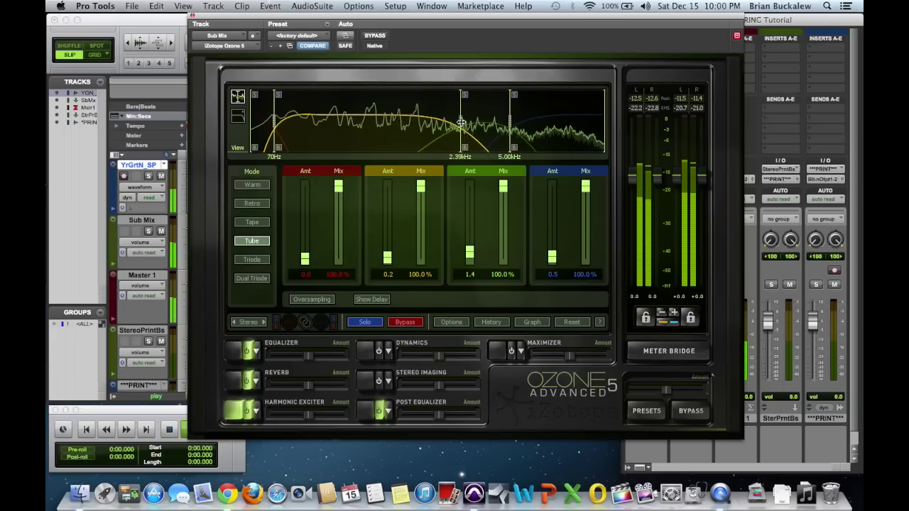
left_click_drag(463, 122, 439, 122)
left_click_drag(274, 123, 312, 122)
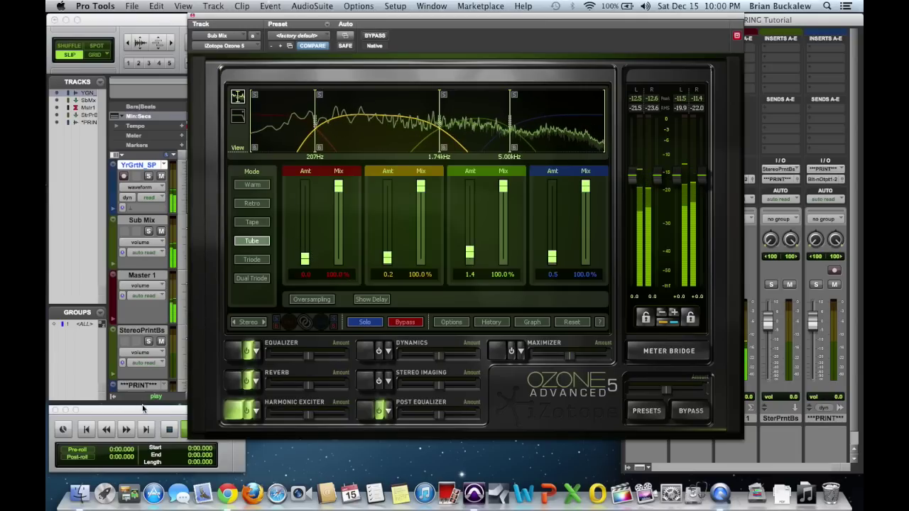
left_click(169, 429)
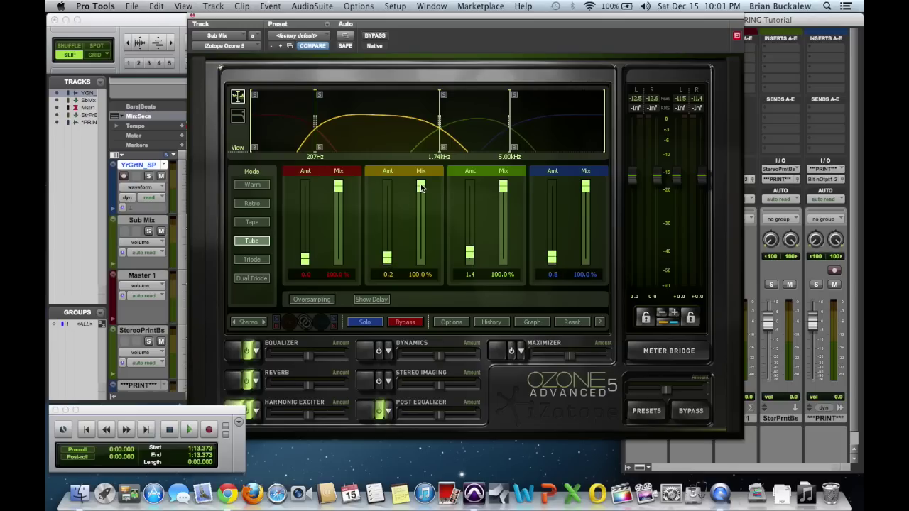
Raise the second exciter band's mix and resume playback to hear it.
left_click_drag(421, 187, 425, 163)
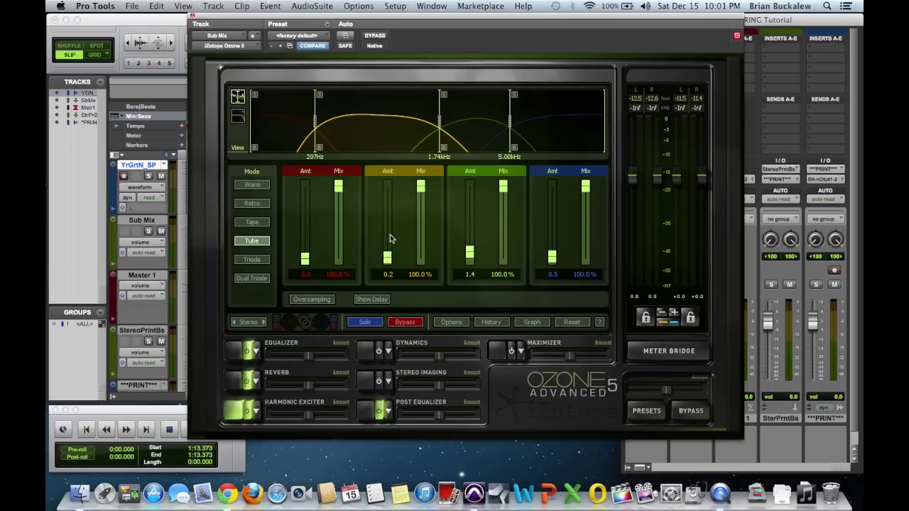
left_click(185, 434)
left_click(186, 431)
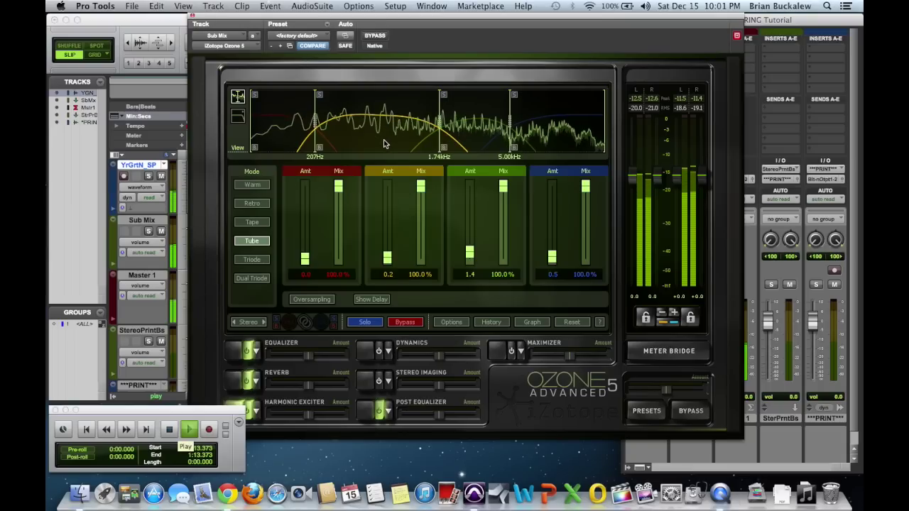
Select and power on Ozone's multiband Dynamics module, stopping playback.
left_click(364, 358)
left_click(379, 353)
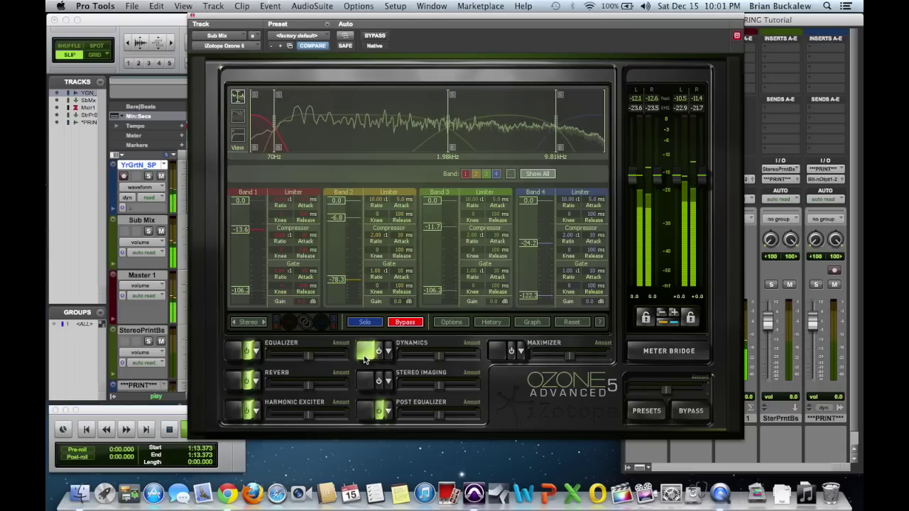
left_click(379, 352)
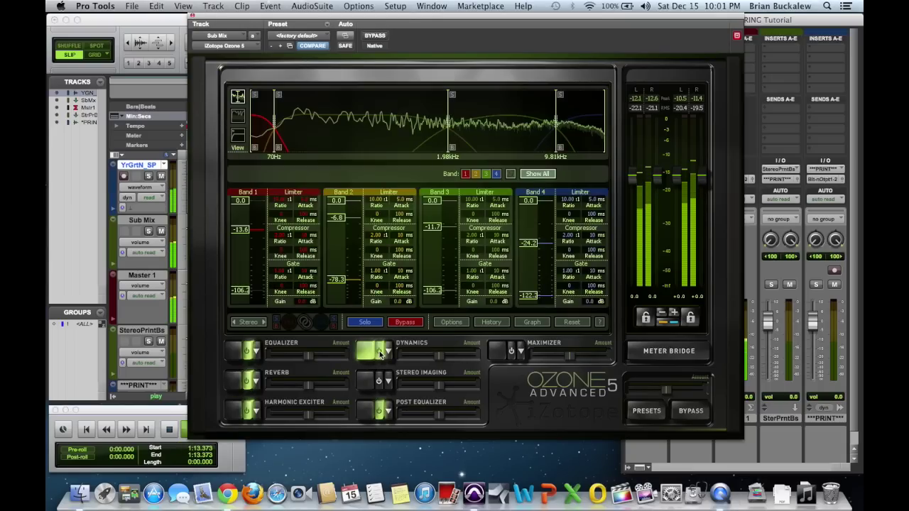
left_click(168, 432)
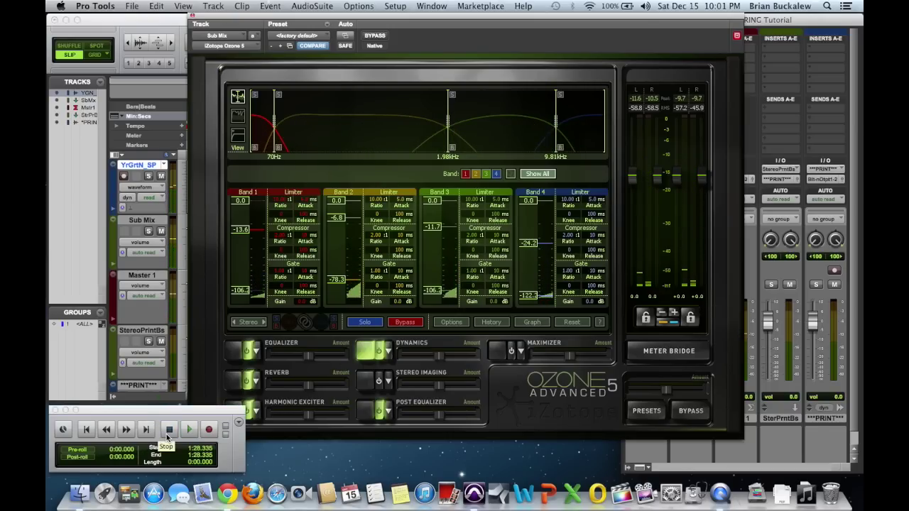
left_click(538, 178)
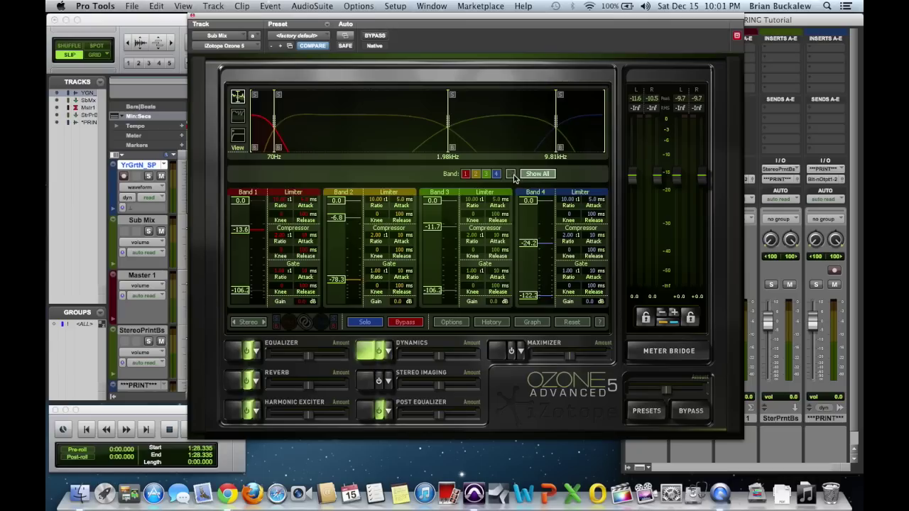
Link all four dynamics bands, set band 4's ratio to 2.0 and adjust its threshold.
left_click(511, 175)
double_click(564, 236)
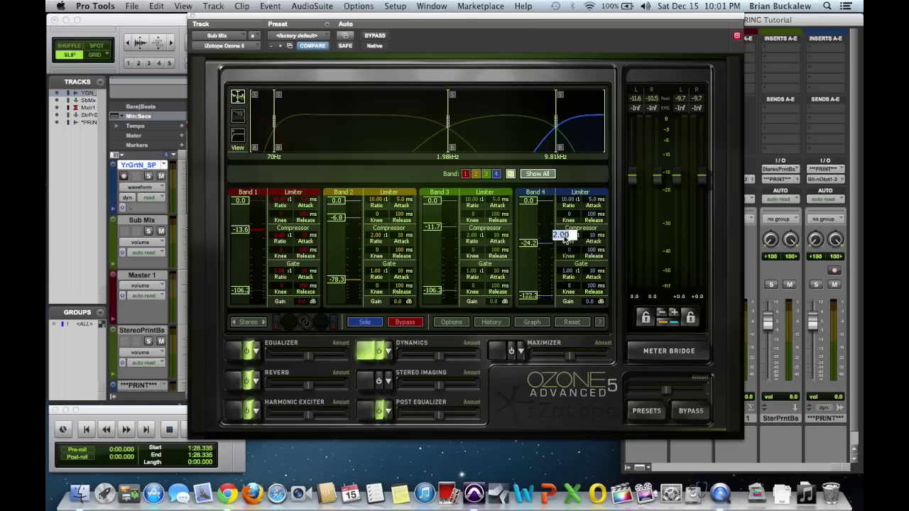
type("2.0")
key("Return")
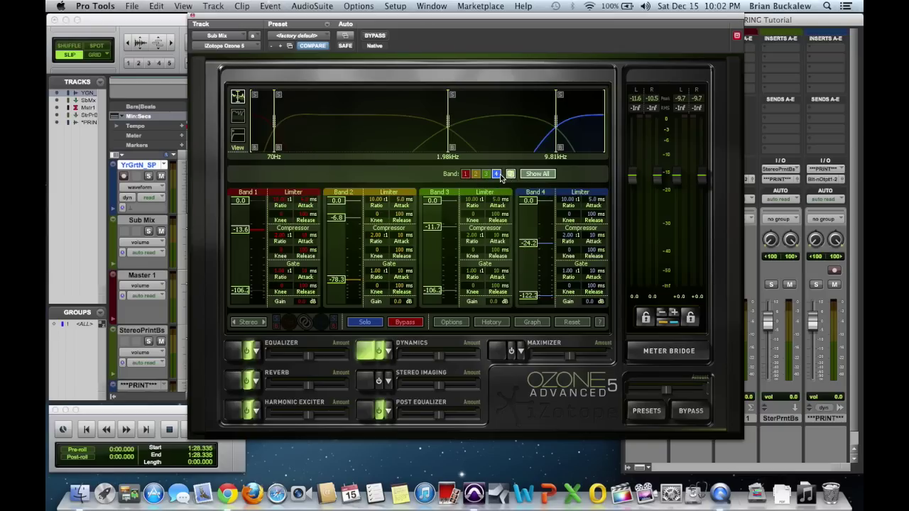
left_click(497, 174)
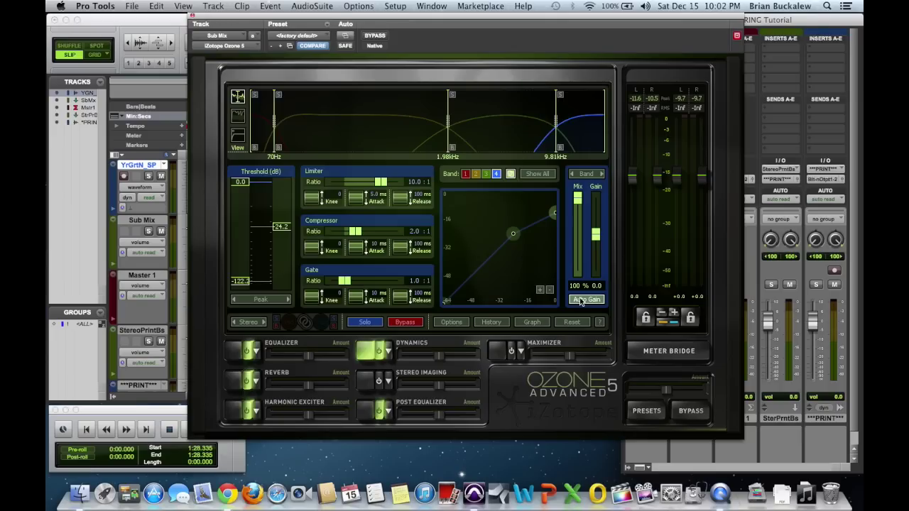
left_click(538, 174)
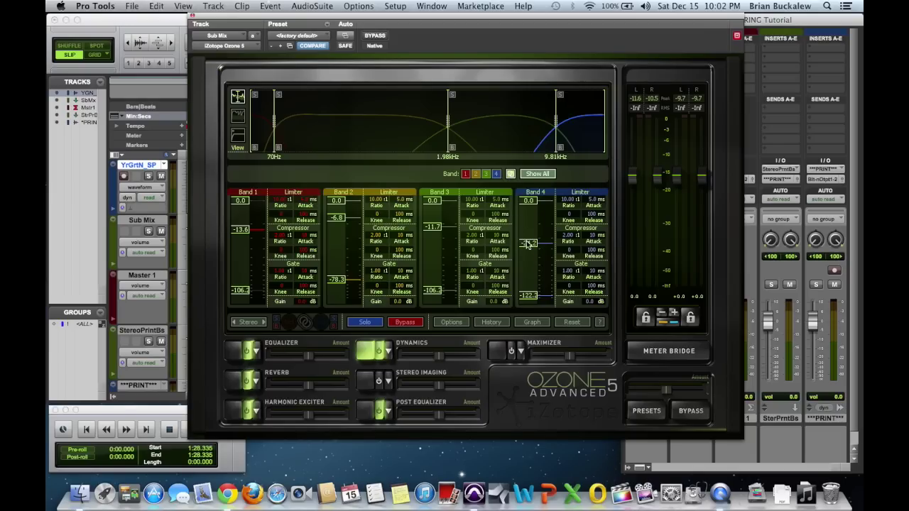
mouse_move(527, 247)
left_mouse_down()
mouse_move(528, 231)
mouse_move(528, 247)
left_mouse_up()
Unlink the bands, start playback and lower band 1's gate threshold to -111.3.
left_click(510, 174)
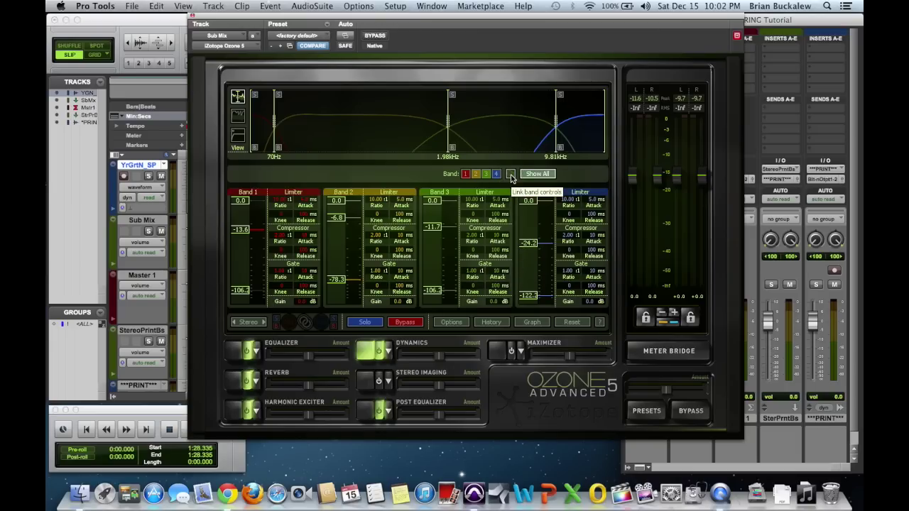
left_click(180, 436)
left_click(189, 429)
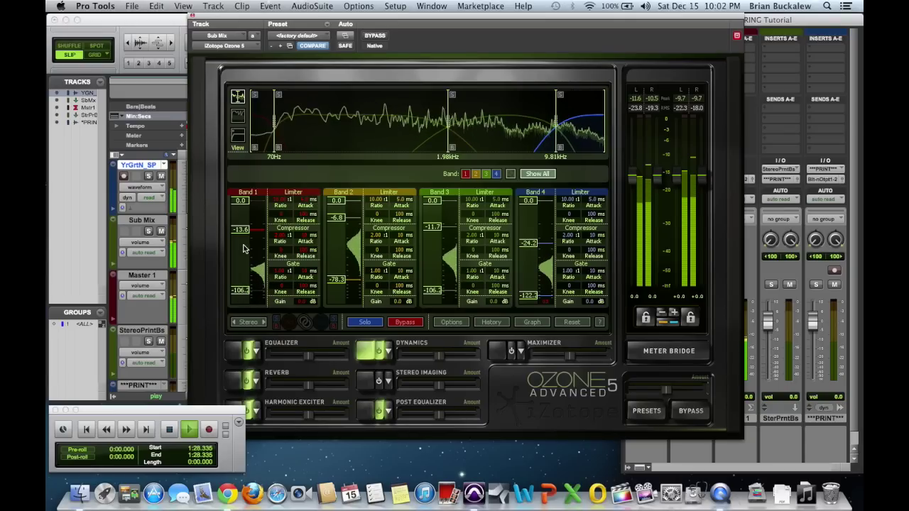
left_click(242, 292)
left_click_drag(242, 292, 243, 296)
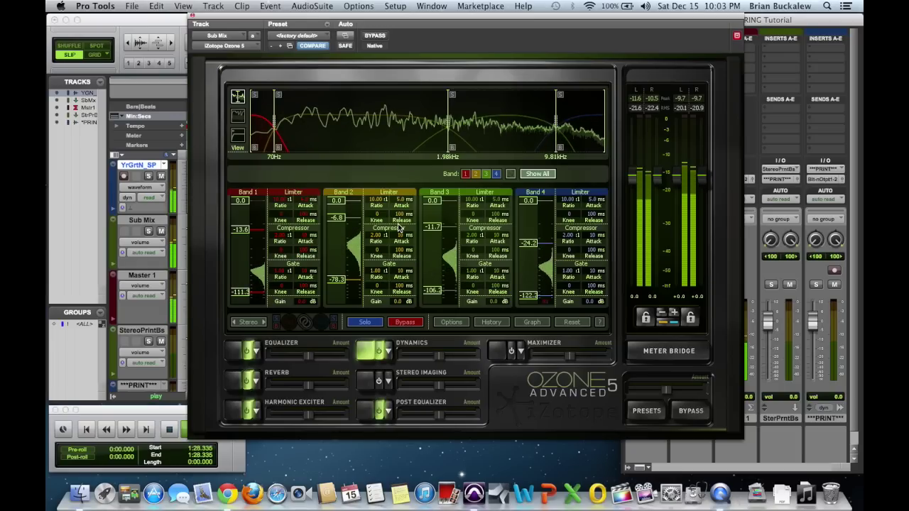
Learn dynamics crossovers from the mix, then raise band 4 threshold to -19.3 dB and band 1 to -10.8 dB.
right_click(361, 143)
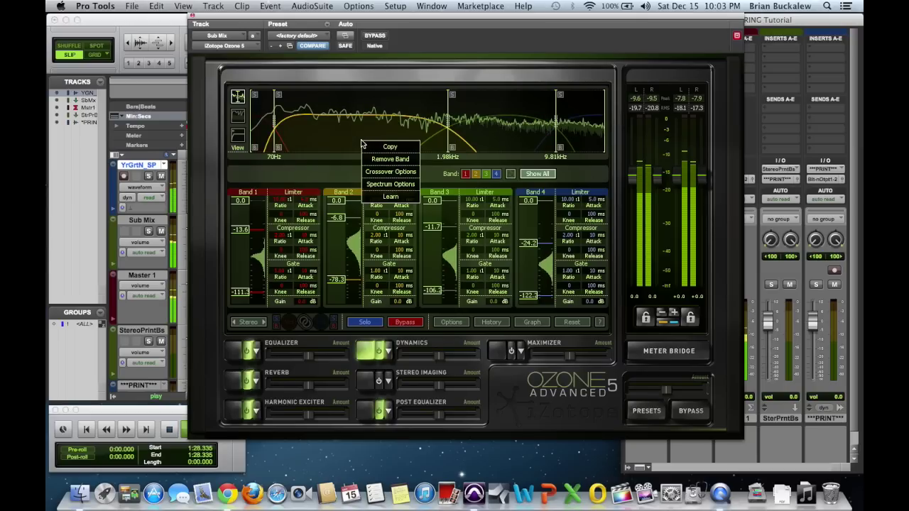
left_click(390, 196)
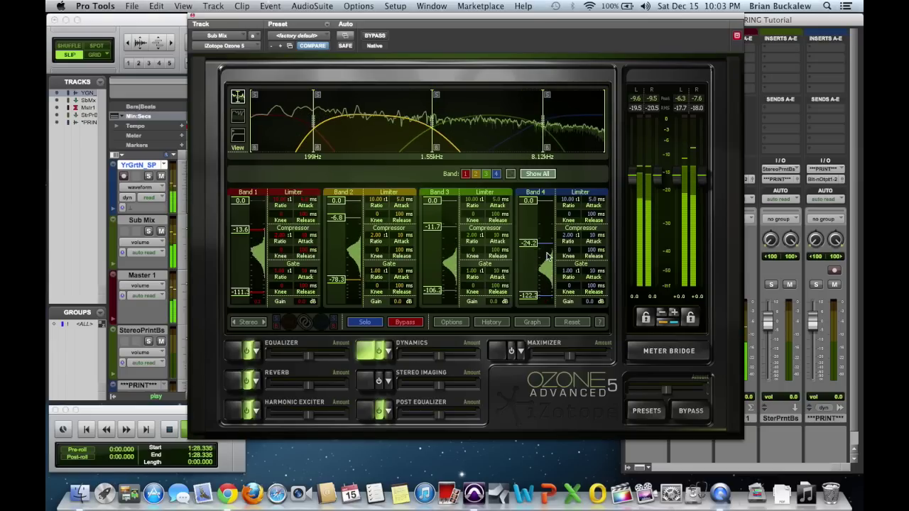
left_click_drag(534, 248, 534, 242)
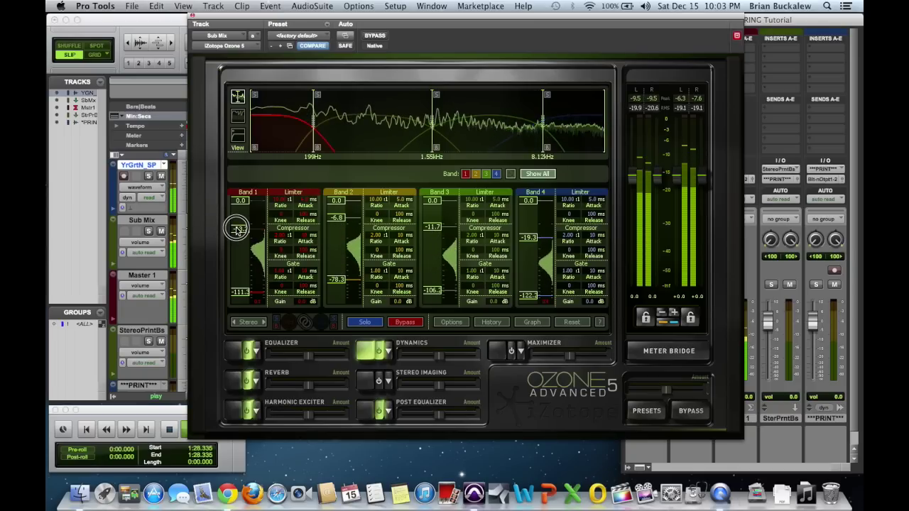
left_click_drag(236, 229, 238, 228)
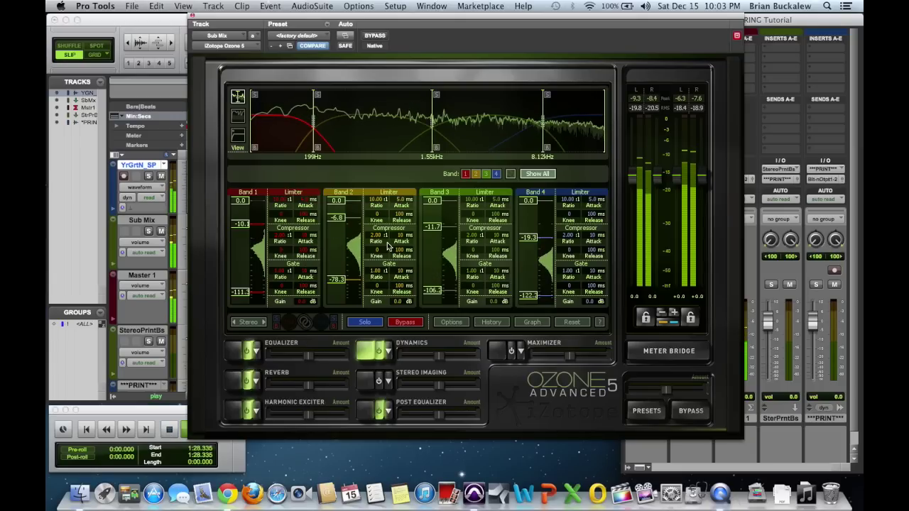
Enable Ozone's Stereo Imaging, have it Learn crossover points from the mix, and stop playback.
left_click(366, 383)
left_click(377, 383)
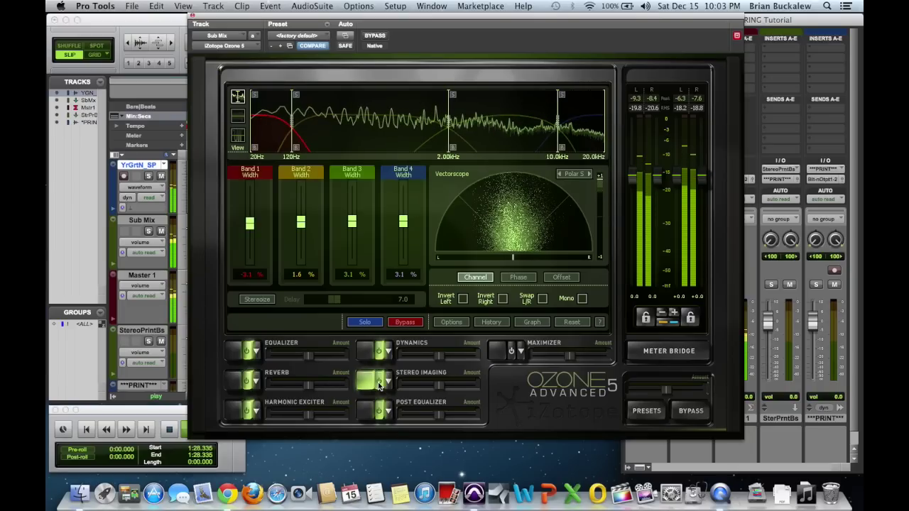
right_click(378, 133)
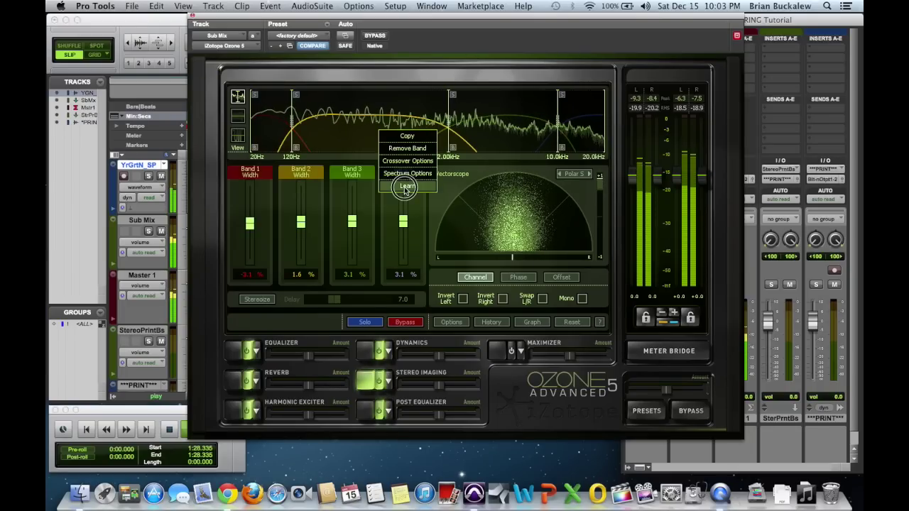
left_click(404, 190)
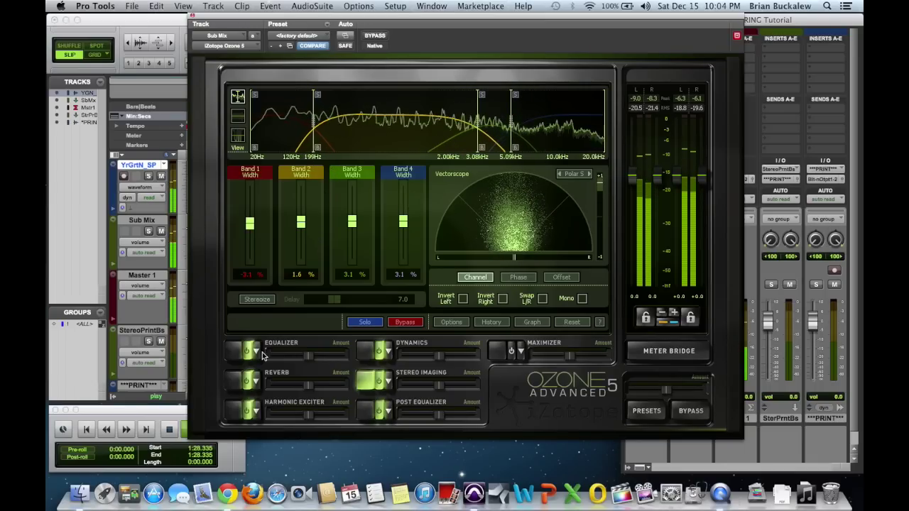
left_click(169, 432)
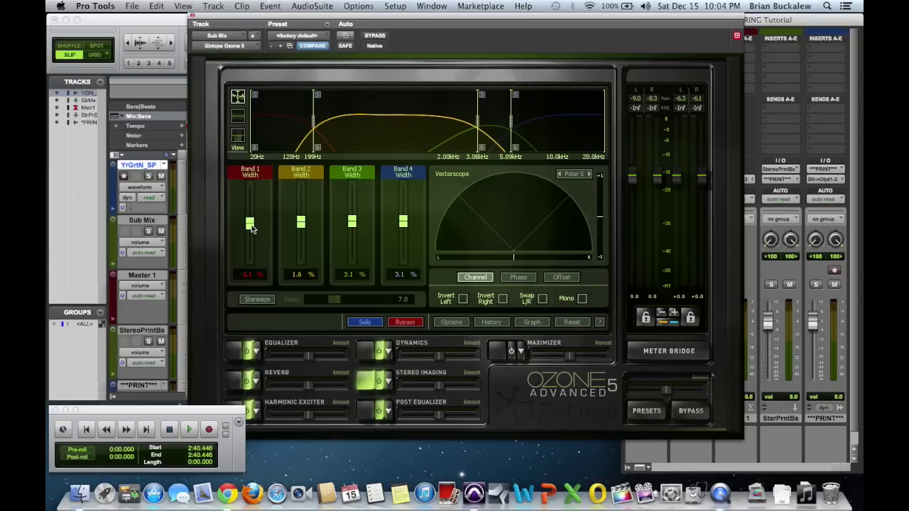
Nudge the Band 1 width, play the mix, and compare Stereo Imaging off versus on.
mouse_move(249, 225)
left_mouse_down()
mouse_move(250, 208)
mouse_move(249, 226)
left_mouse_up()
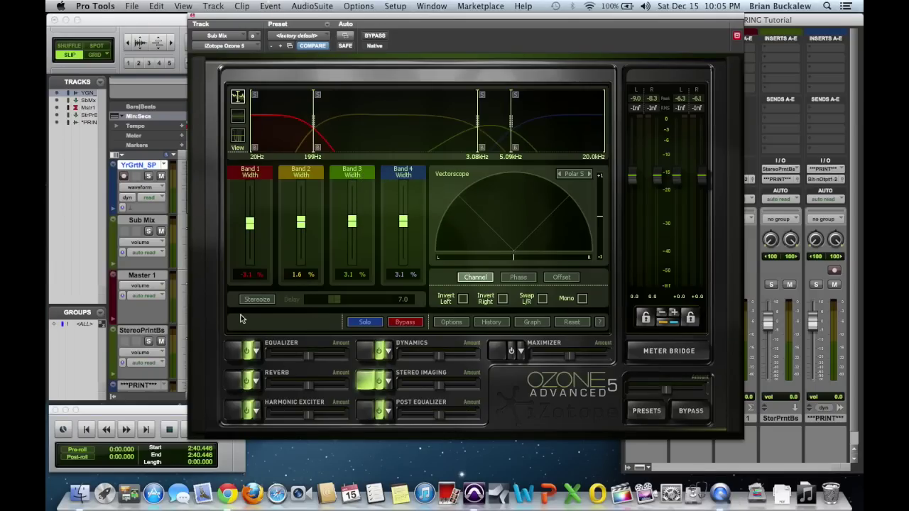
left_click(186, 430)
left_click(189, 429)
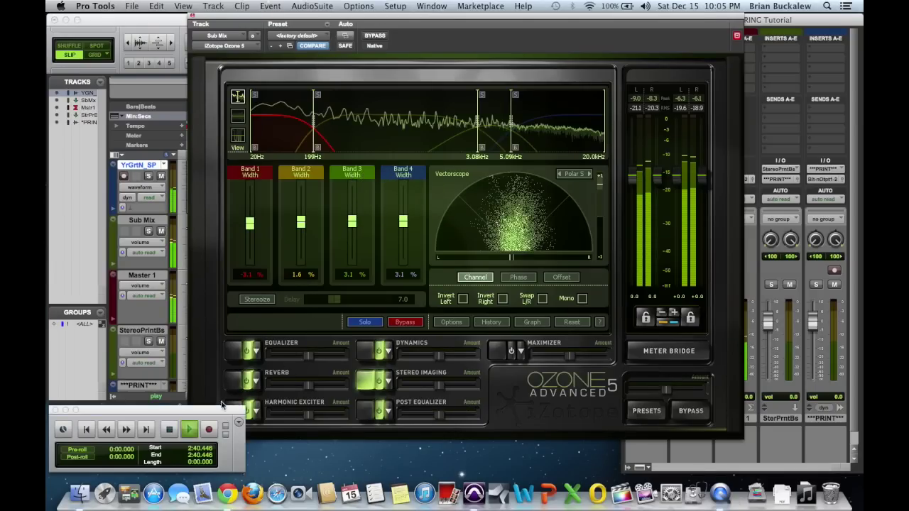
left_click(380, 384)
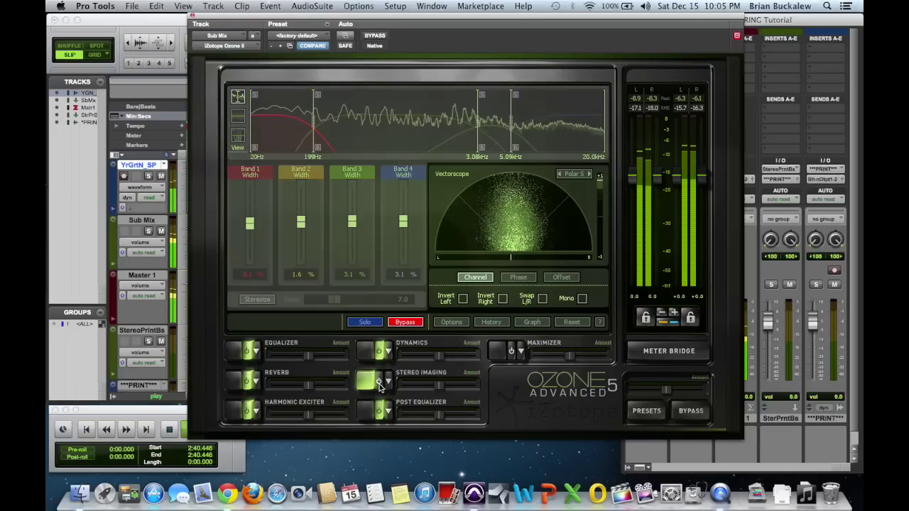
left_click(379, 383)
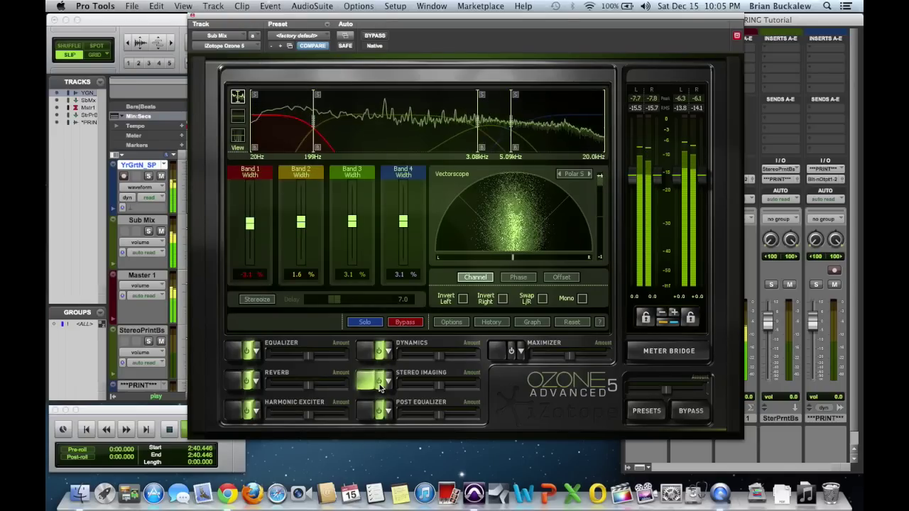
Show the Maximizer panel (IRC, threshold -6.4 dB, margin -0.3 dB, character 4.0) and stop playback.
left_click(498, 351)
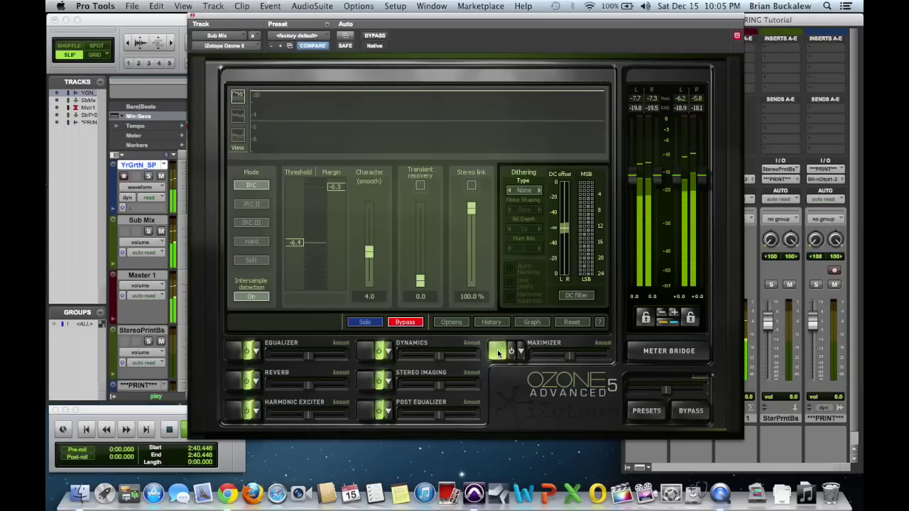
left_click(167, 431)
left_click(168, 431)
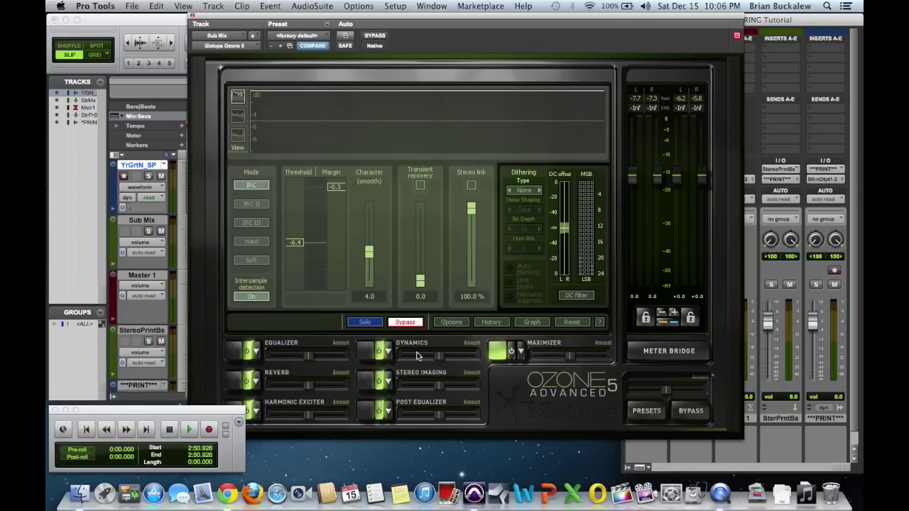
left_click(512, 352)
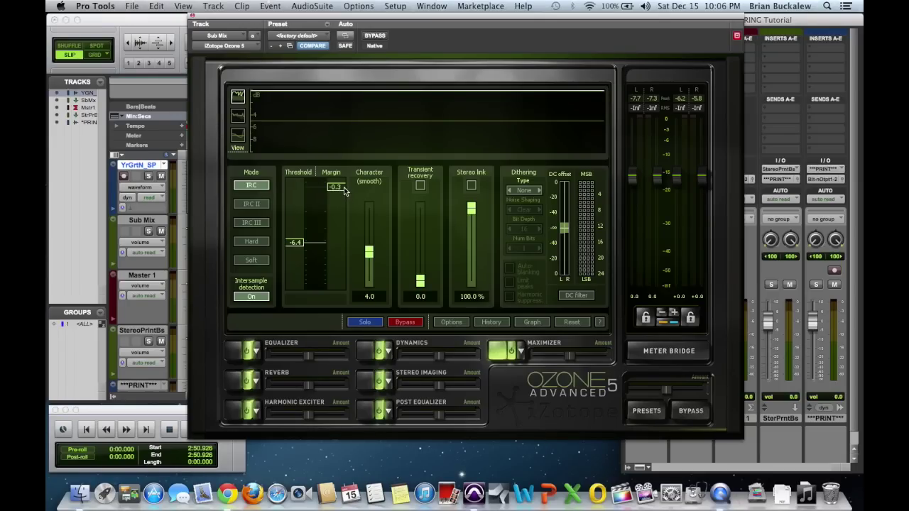
Audition the Maximizer threshold at -8.5 dB, reset the output peak holds, and restore -6.4 dB.
mouse_move(340, 192)
left_mouse_down()
mouse_move(339, 168)
mouse_move(337, 189)
left_mouse_up()
left_click_drag(299, 247, 298, 256)
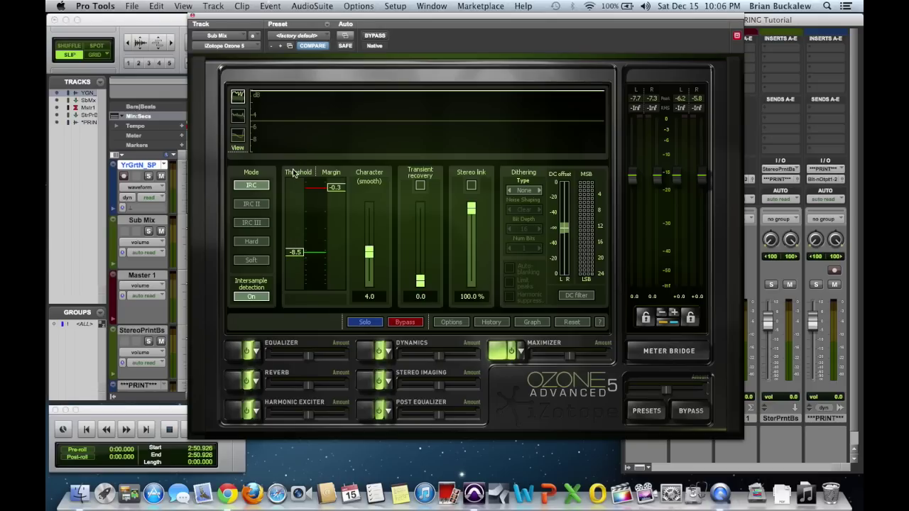
left_click(184, 428)
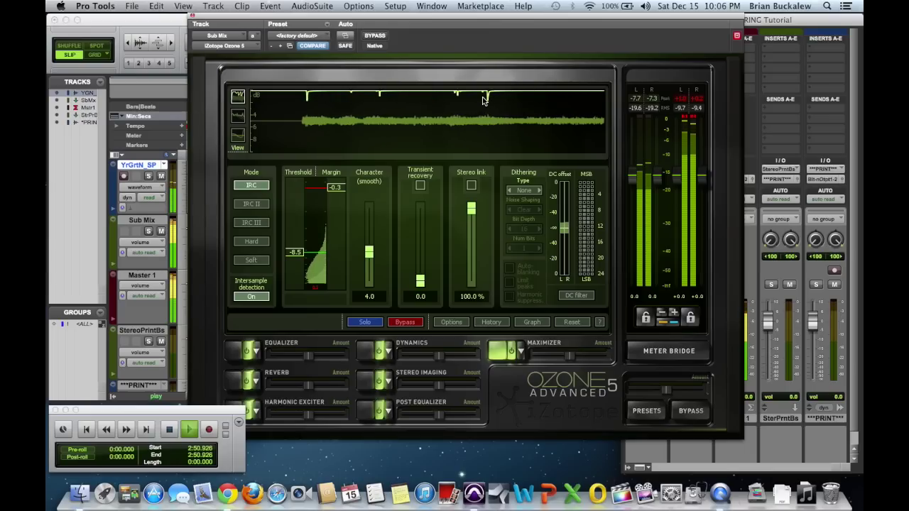
left_click(190, 431)
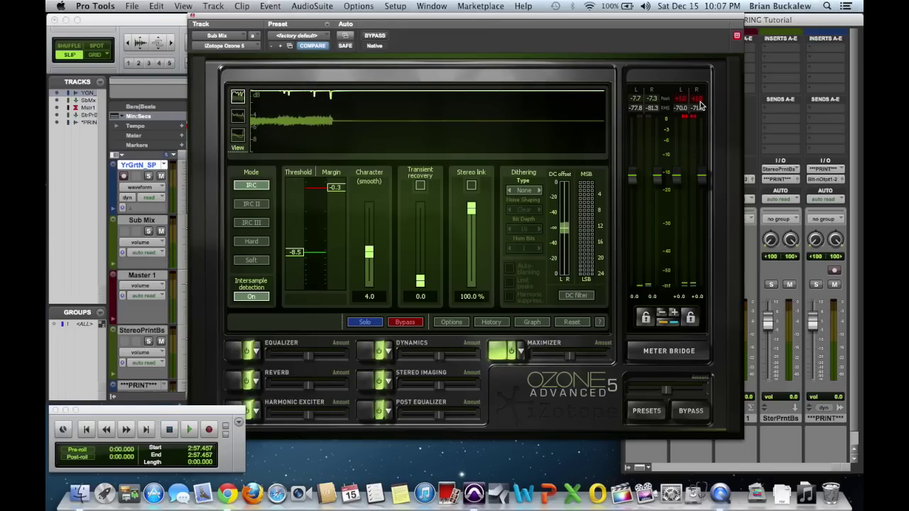
left_click(699, 103)
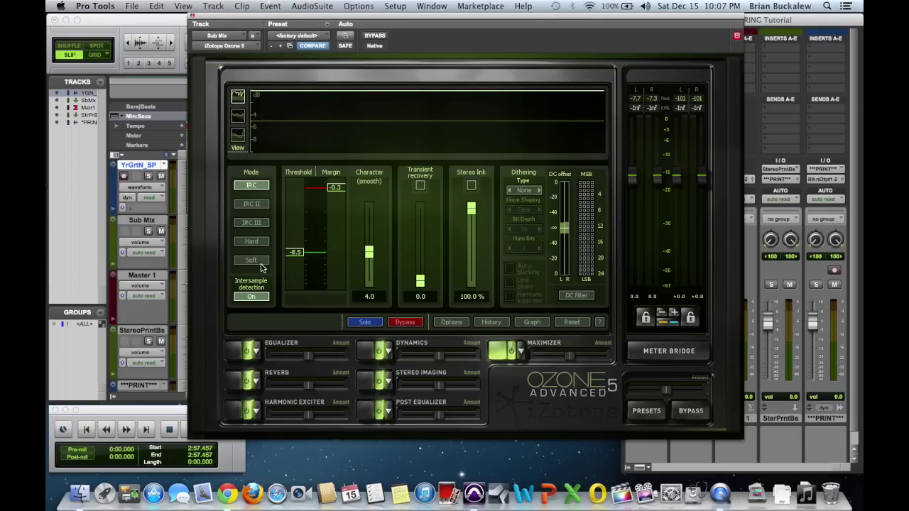
left_click_drag(294, 256, 296, 247)
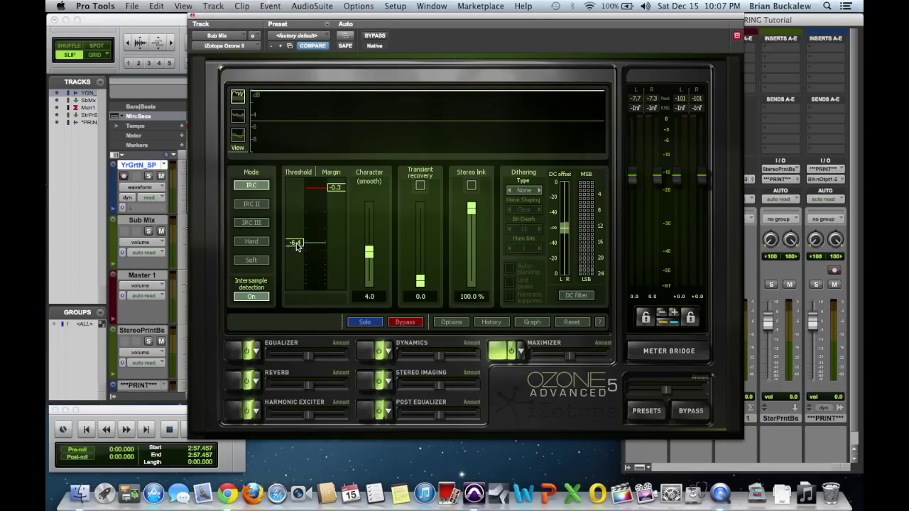
During playback, set the Maximizer threshold to -5.6 dB and reset the output peak readouts.
left_click(189, 429)
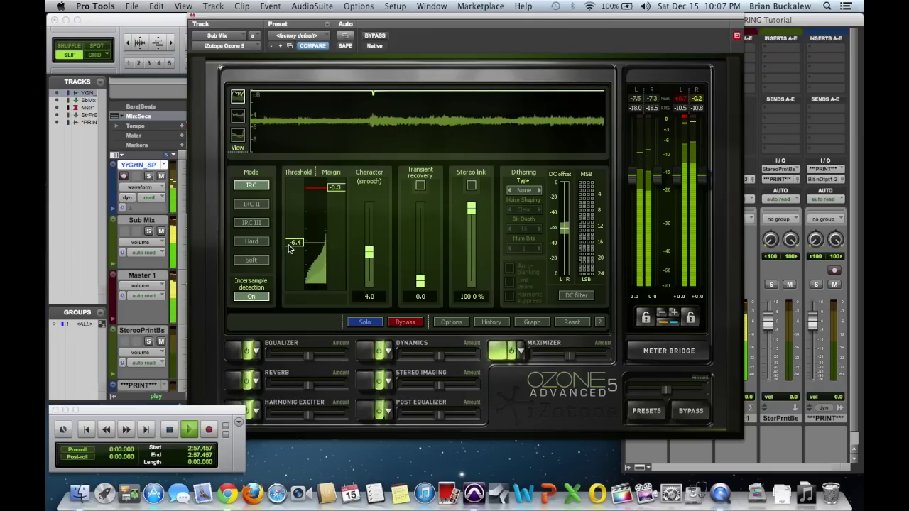
left_click_drag(291, 245, 295, 239)
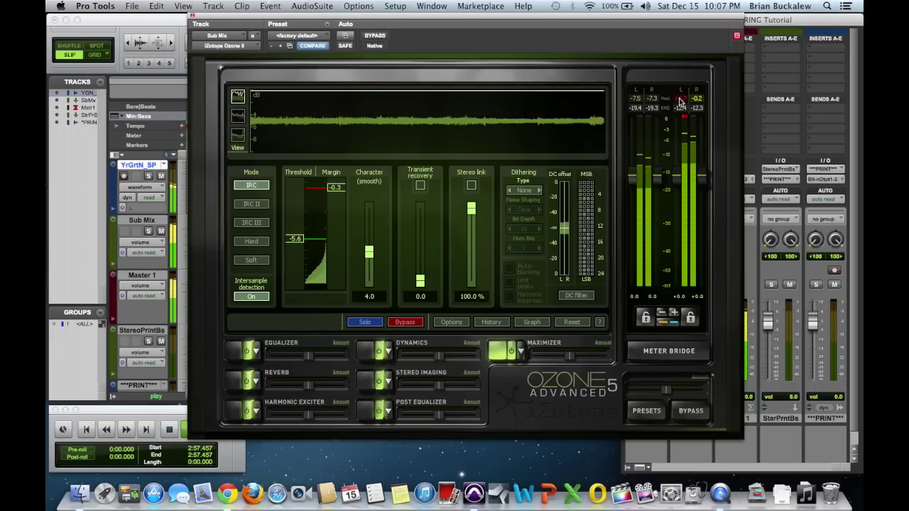
left_click(680, 102)
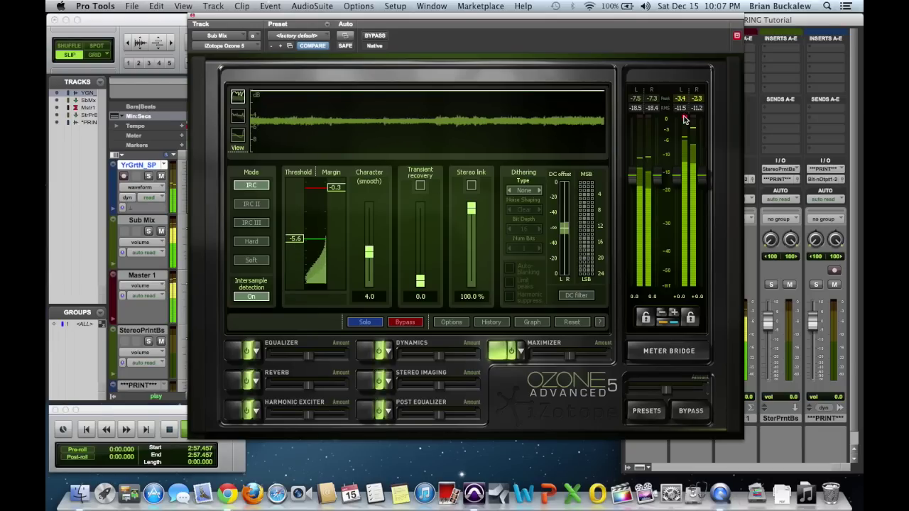
left_click(169, 430)
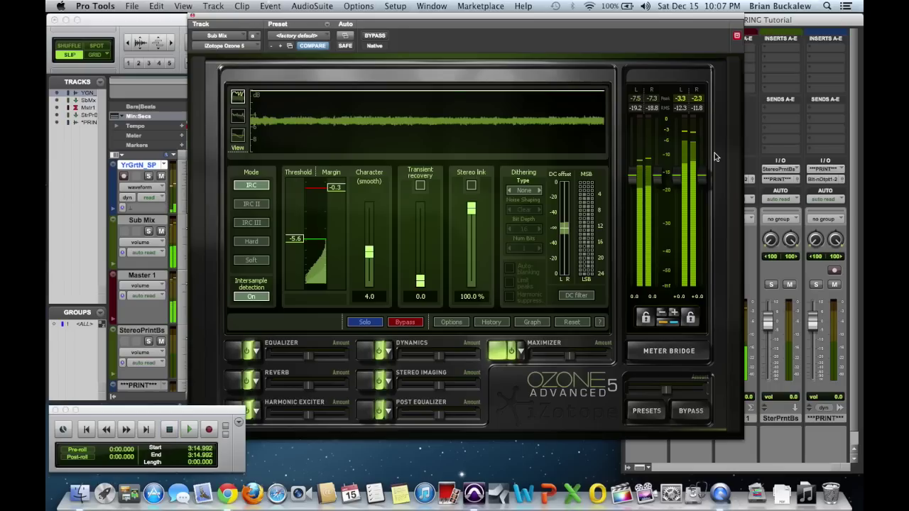
Clear the output peak holds and replay the mix, confirming peaks near -2.8 and -2.4 dB.
left_click(681, 104)
left_click(233, 438)
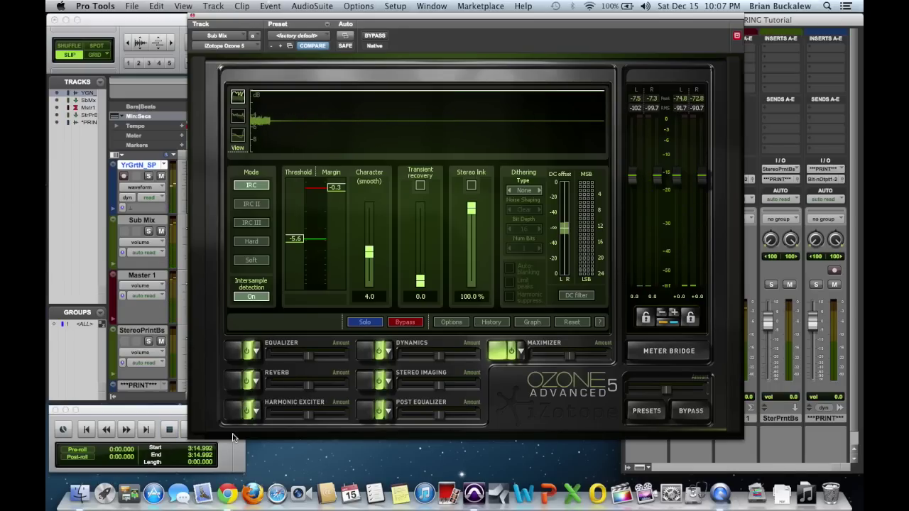
left_click(684, 102)
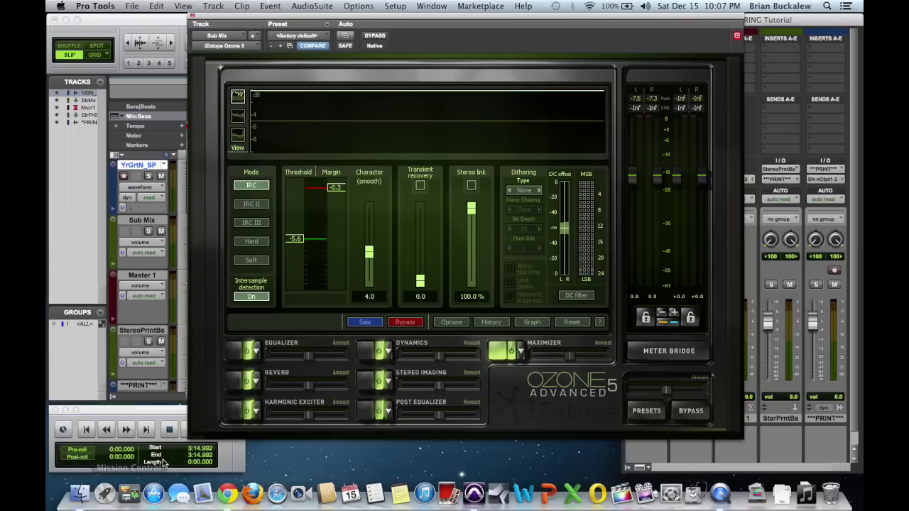
left_click(185, 431)
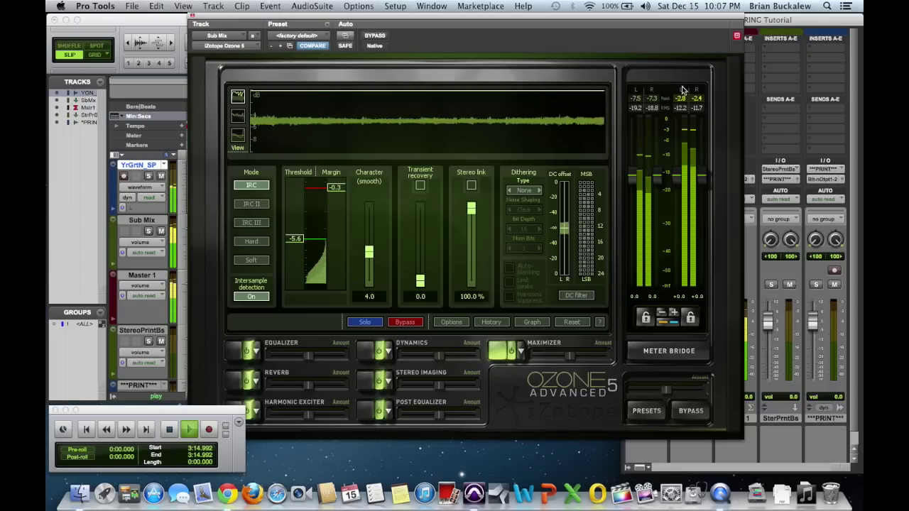
left_click(169, 433)
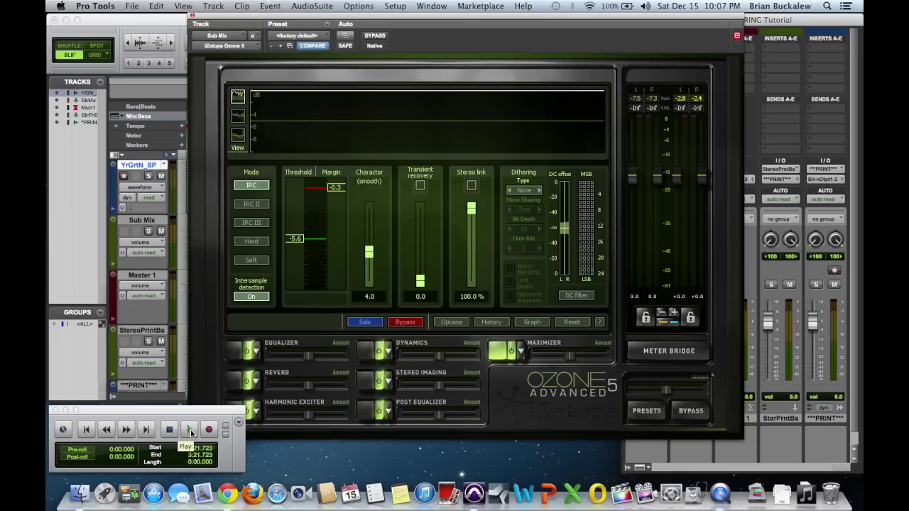
Toggle Ozone's bypass twice while playing to compare dry and mastered mix, ending engaged, then stop.
left_click(378, 36)
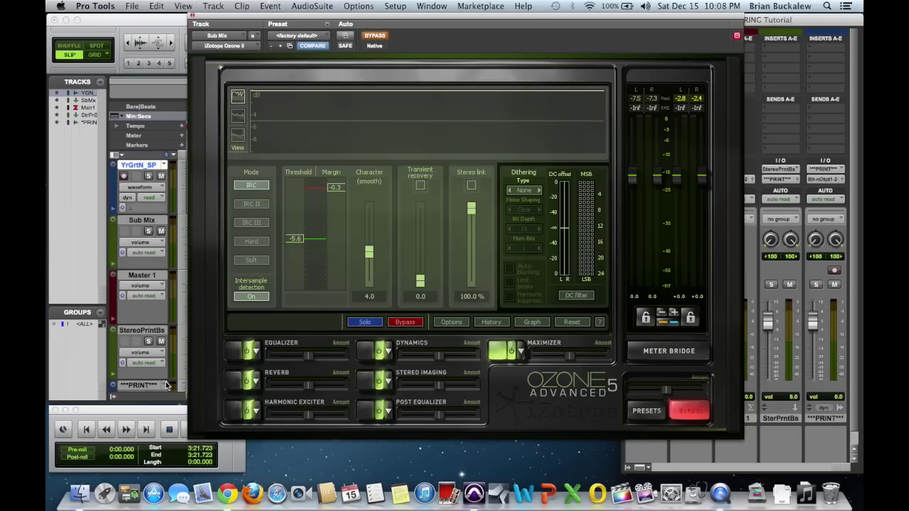
left_click(186, 429)
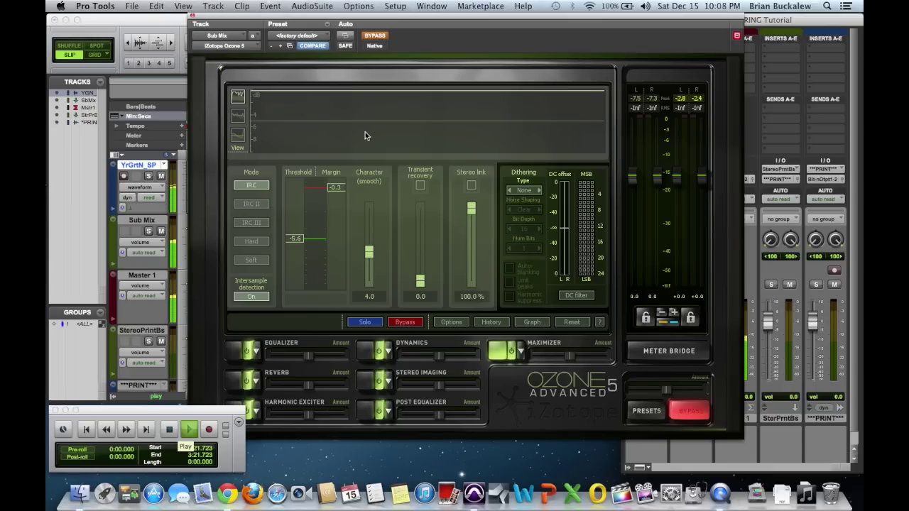
left_click(376, 37)
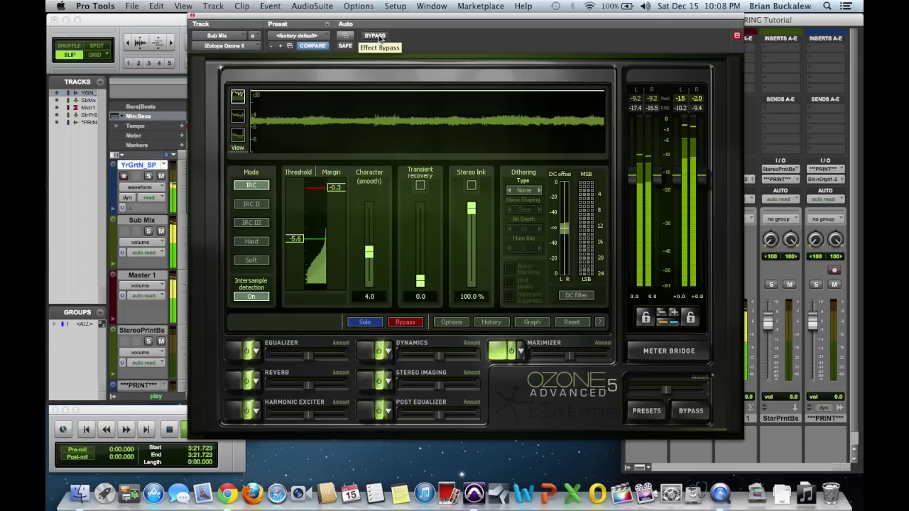
left_click(375, 37)
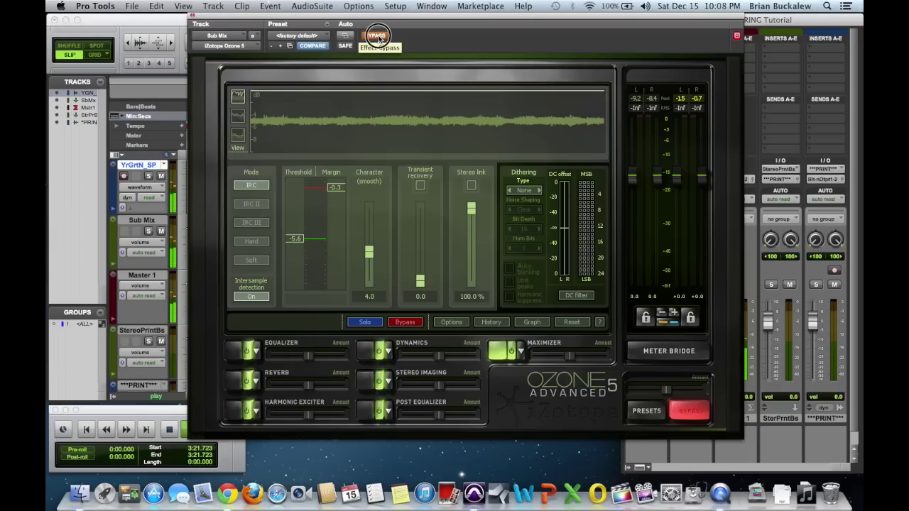
left_click(375, 37)
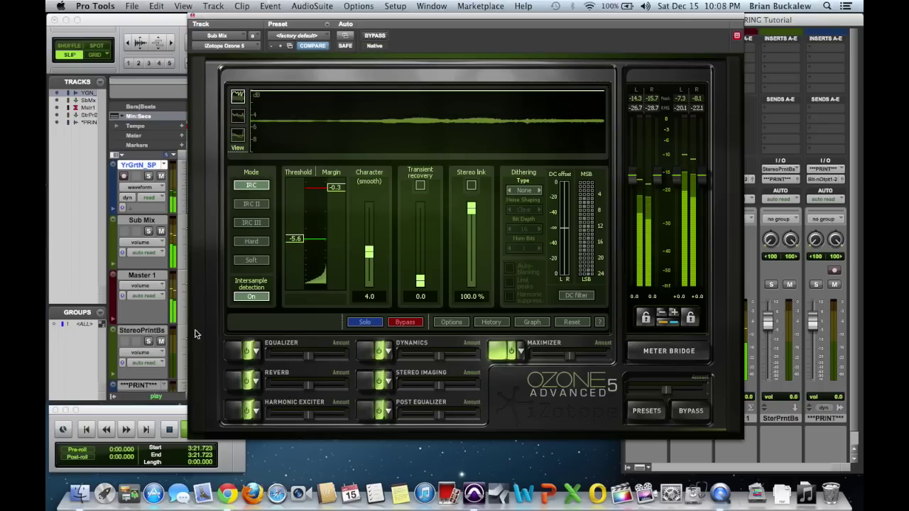
left_click(170, 431)
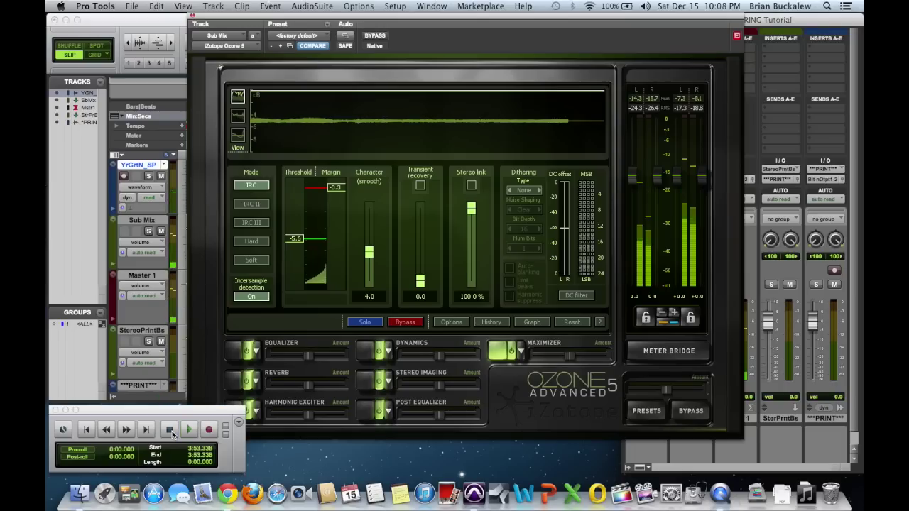